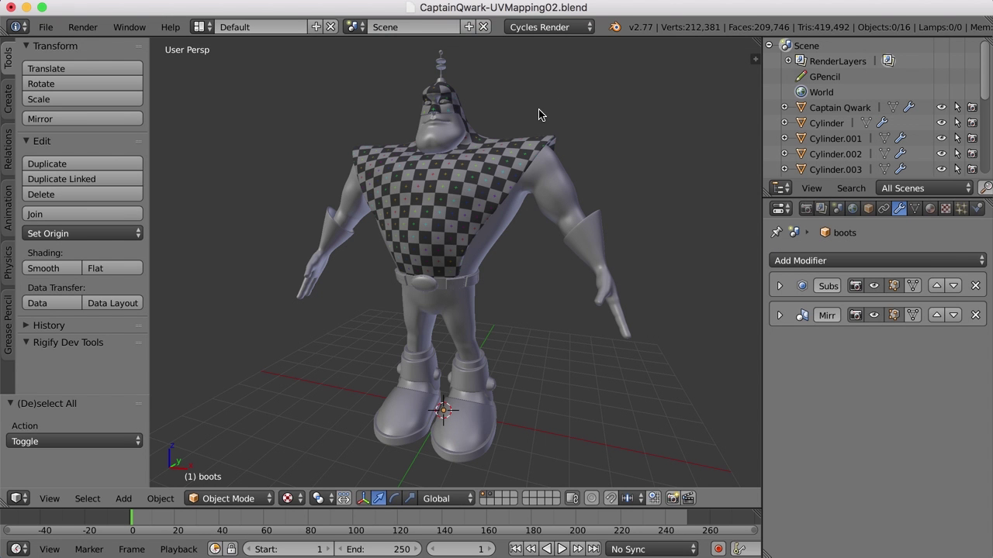
- Select the Captain Qwark body and zoom in on its head and checkered chest
right_click(449, 138)
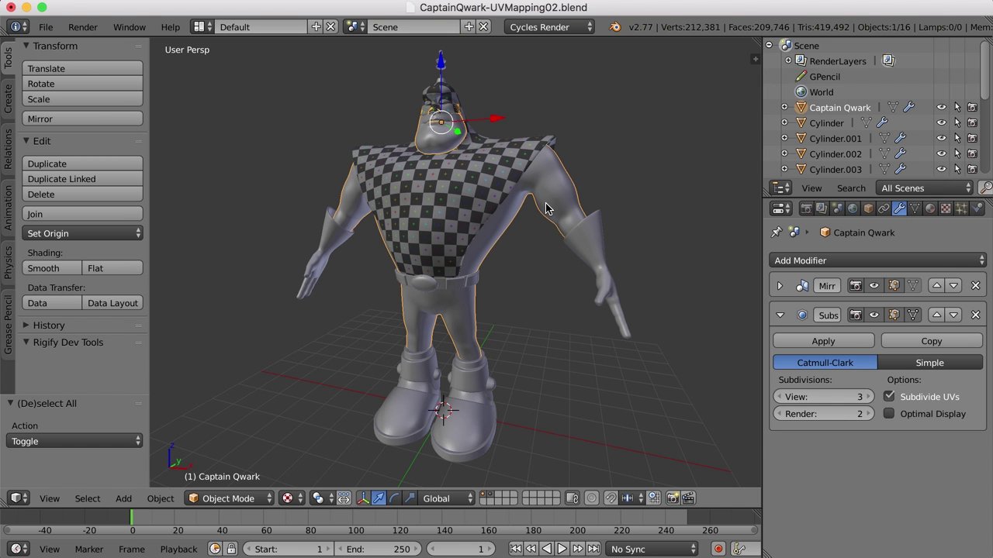
middle_click_drag(553, 211, 551, 239, "shift")
scroll(552, 232, "up", 3)
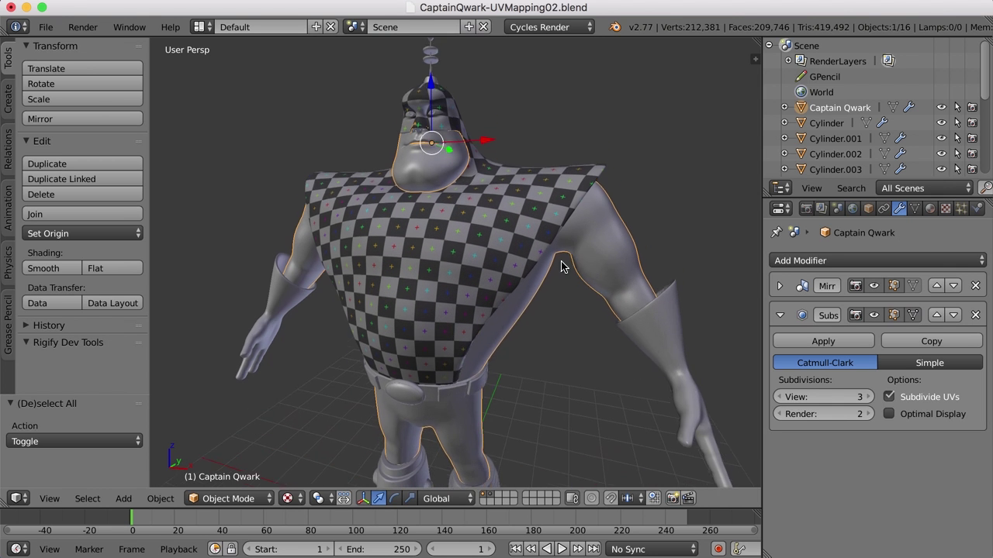
scroll(621, 291, "up", 5)
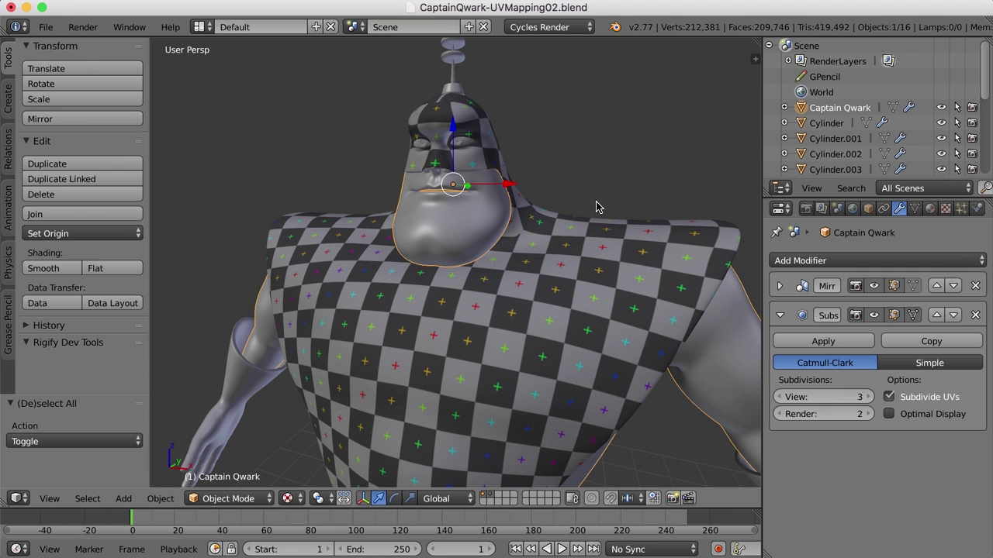
- Separate the chin mesh island into a new object, Captain Qwark.001, and select it
key("Tab")
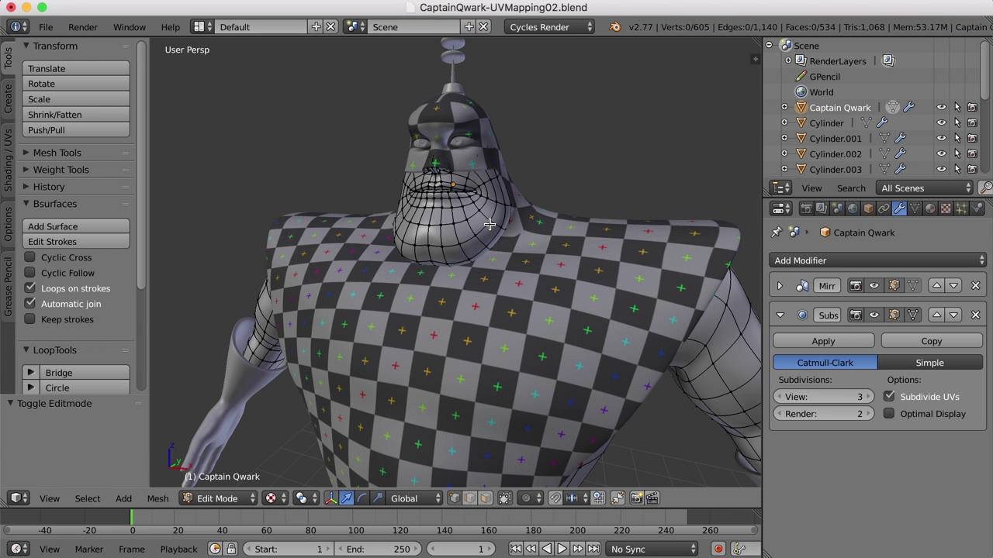
key("a")
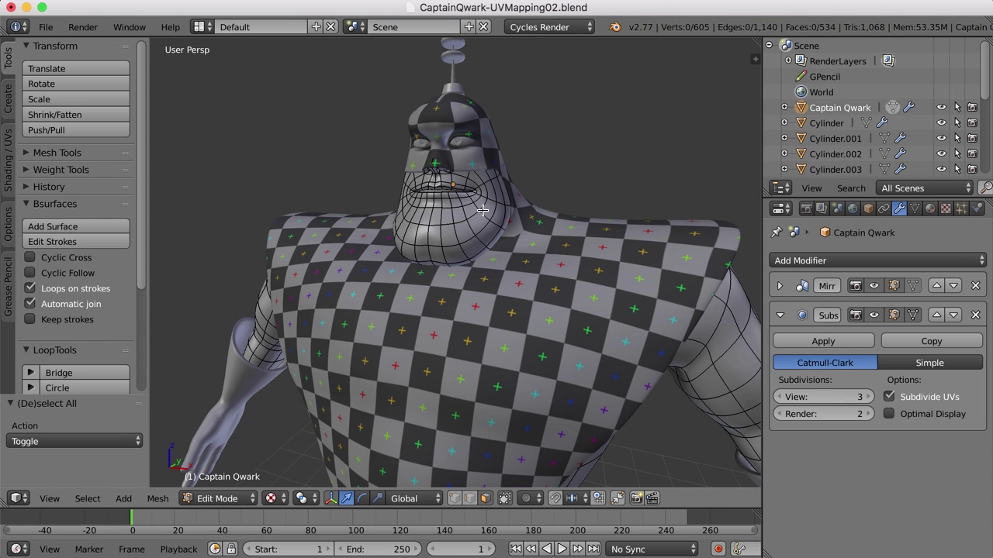
key("l")
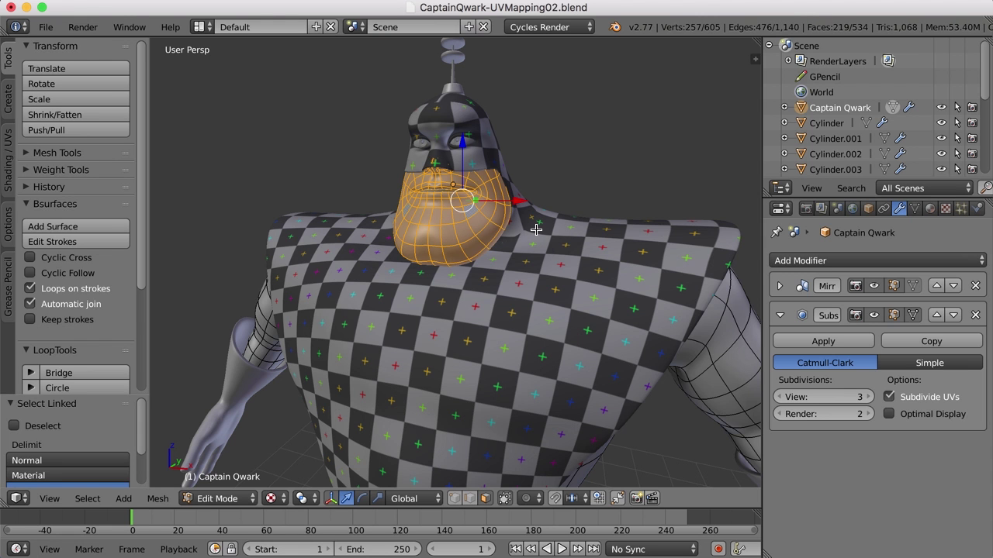
key("p")
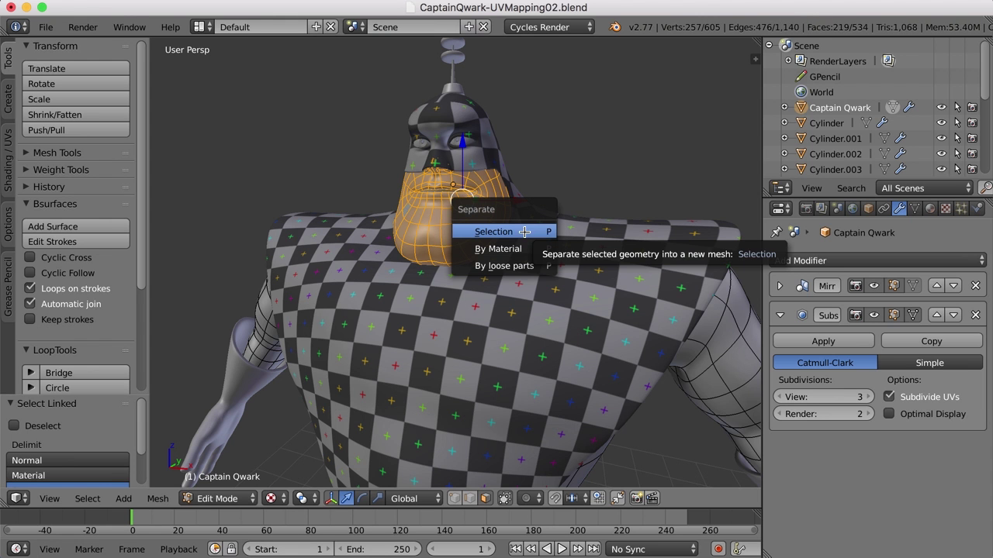
left_click(529, 232)
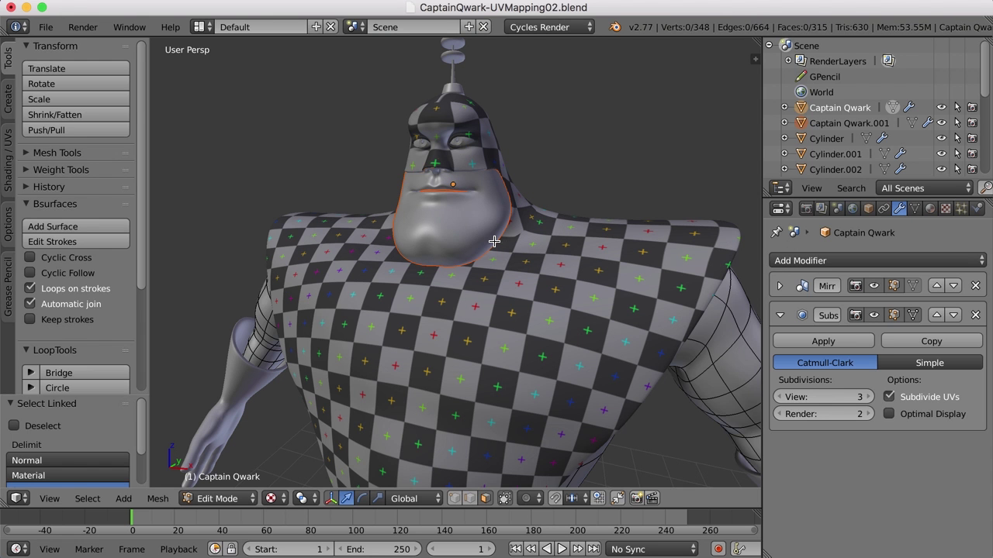
key("Tab")
key("a")
right_click(496, 247)
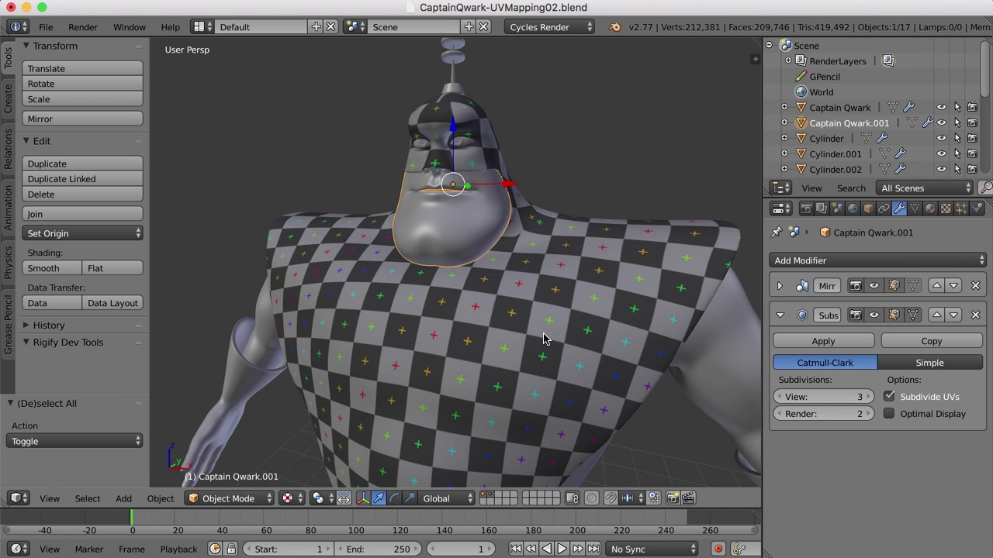
- Hide everything except Captain Qwark.001 and apply its Mirror modifier
key("shift+h")
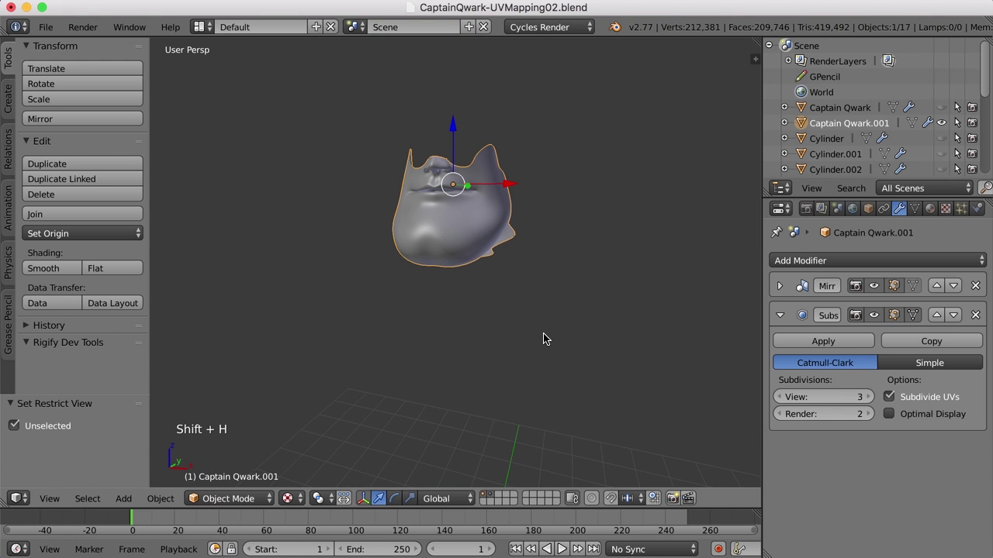
mouse_move(547, 341)
middle_mouse_down()
mouse_move(525, 357)
mouse_move(432, 352)
mouse_move(623, 344)
mouse_move(532, 348)
mouse_move(547, 334)
middle_mouse_up()
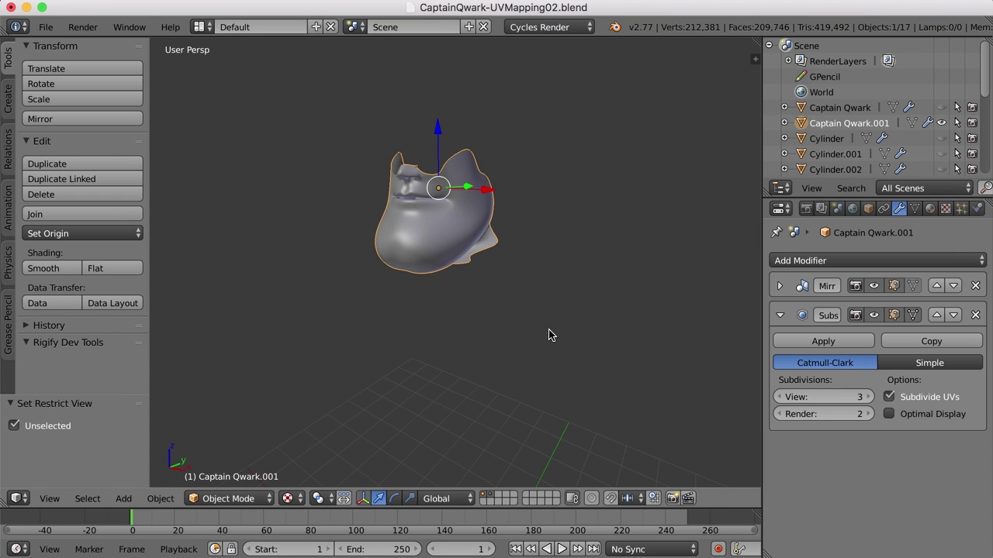
left_click(781, 285)
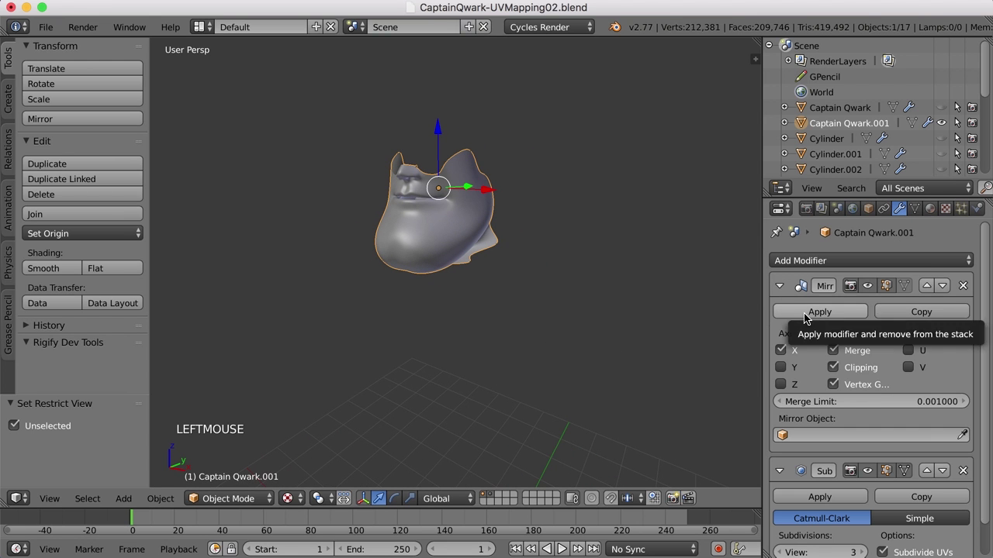
left_click(804, 313)
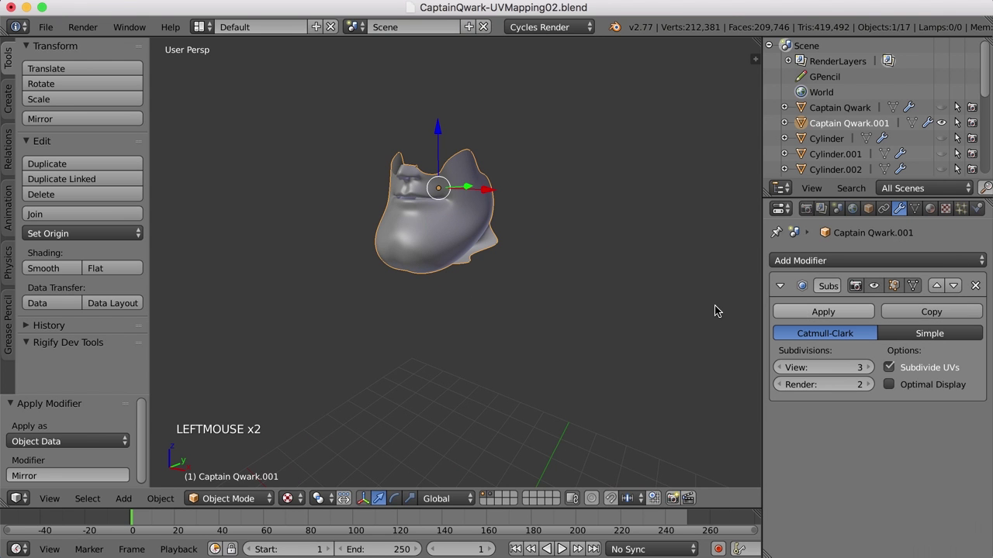
scroll(462, 295, "up", 2)
- In Edit Mode, frame the chin piece, deselect all and view its back edges up close
key("Tab")
middle_click_drag(463, 294, 476, 246)
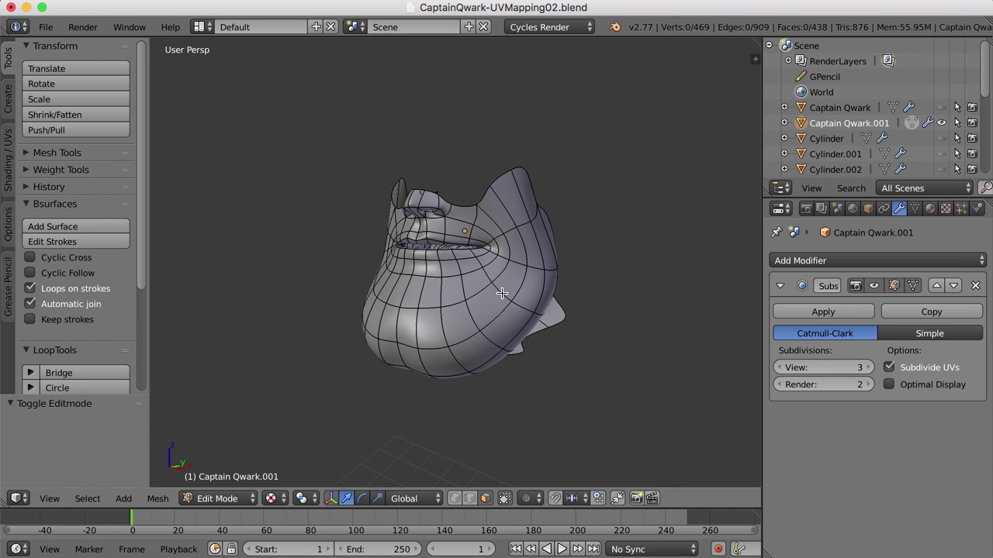
key("a")
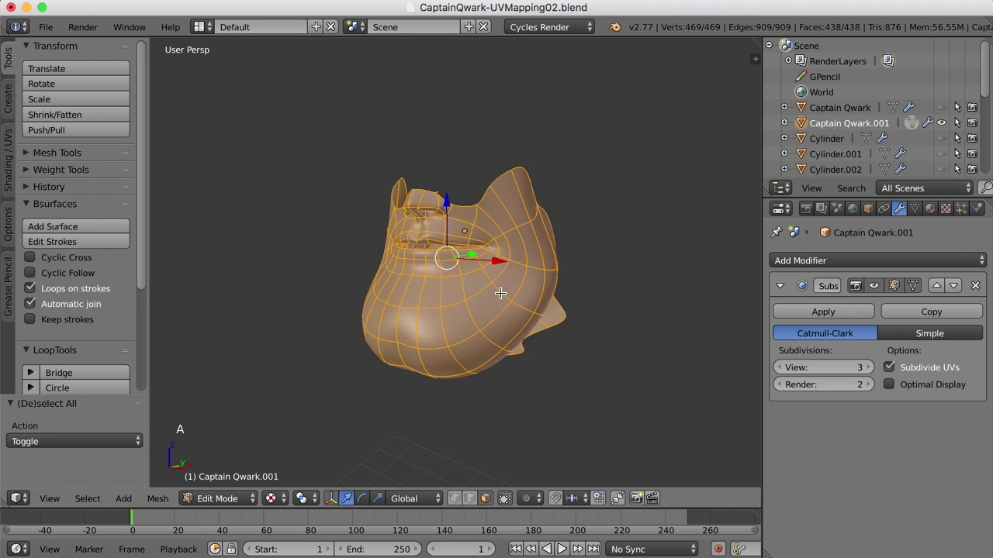
key("KP_Decimal")
key("a")
middle_click_drag(514, 297, 492, 317)
scroll(492, 317, "up", 3)
middle_click_drag(482, 268, 505, 292, "shift")
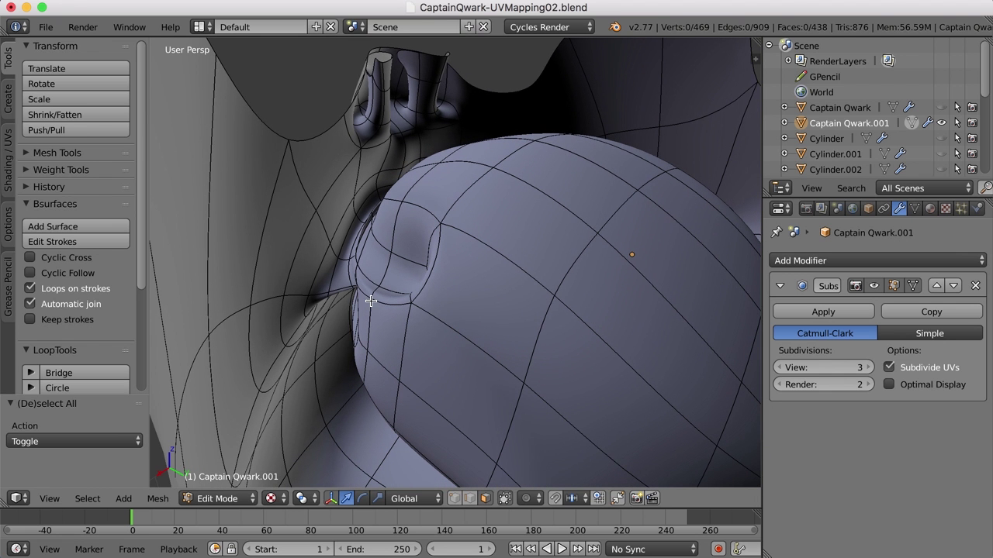
- Switch to edge selection and mark the back edge loop of the chin as a UV seam
key("ctrl+Tab")
left_click(314, 275)
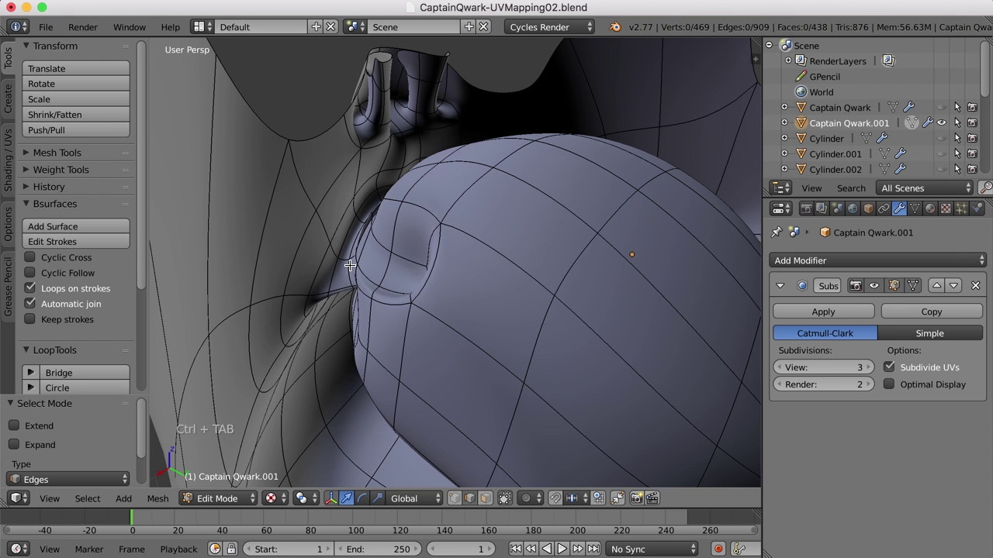
right_click(388, 273, "alt")
middle_click_drag(388, 273, 393, 300)
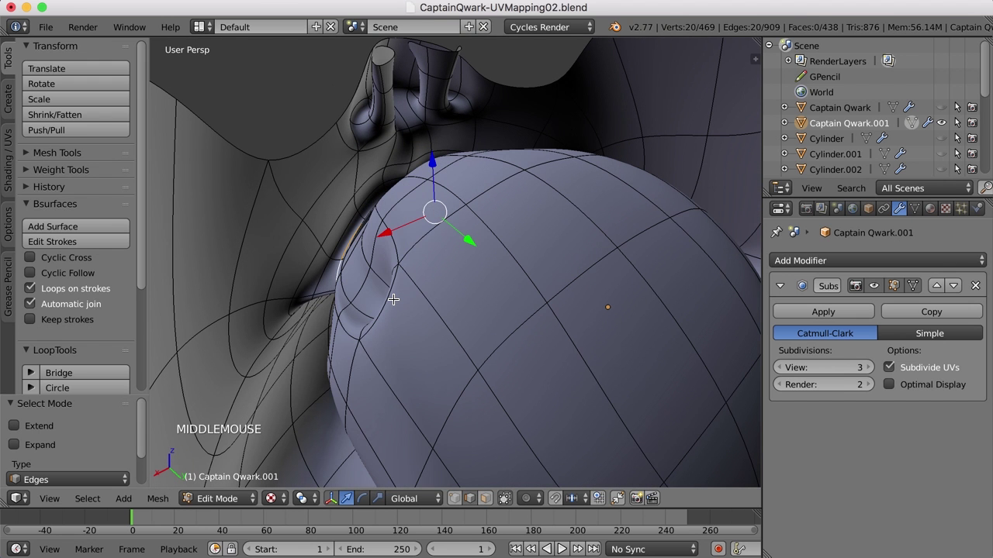
key("ctrl+e")
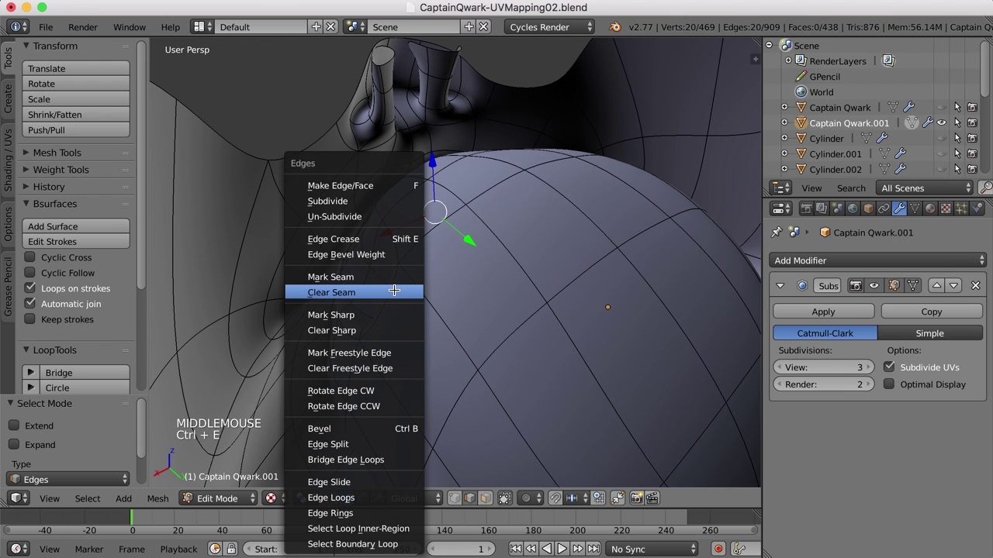
left_click(357, 276)
key("a")
scroll(424, 295, "down", 4)
middle_click_drag(423, 295, 509, 272)
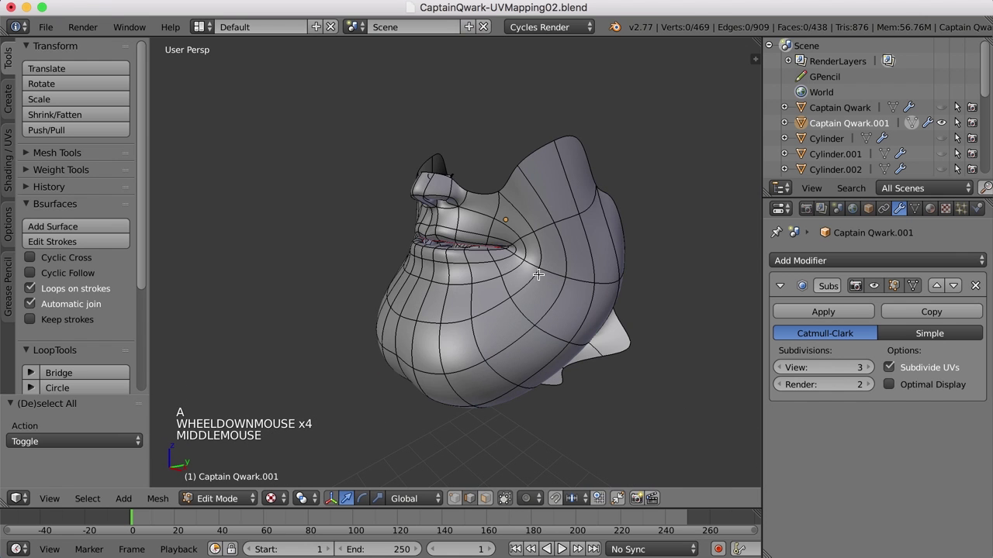
- Select all, switch to the UV Editing layout and Unwrap the chin into two UV islands
key("a")
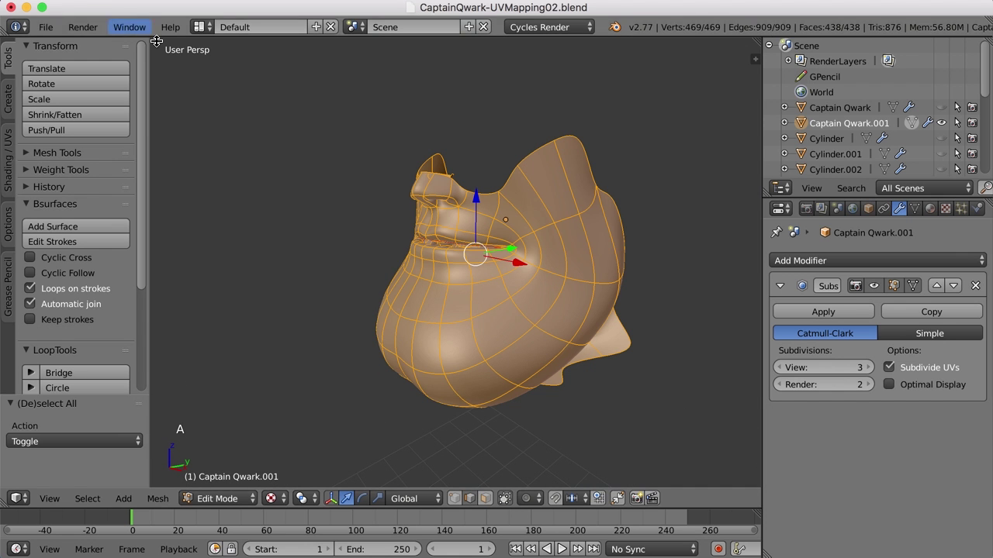
left_click(199, 26)
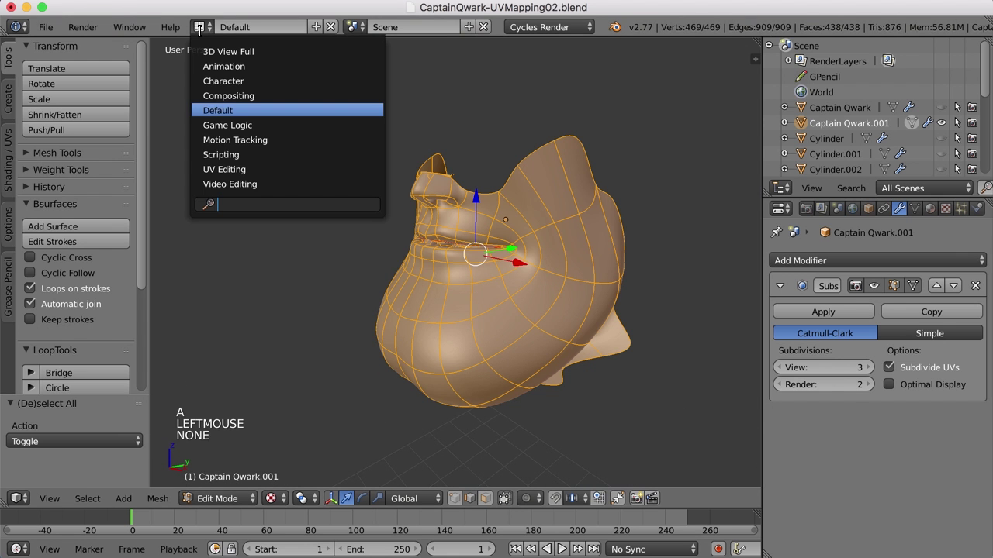
left_click(224, 170)
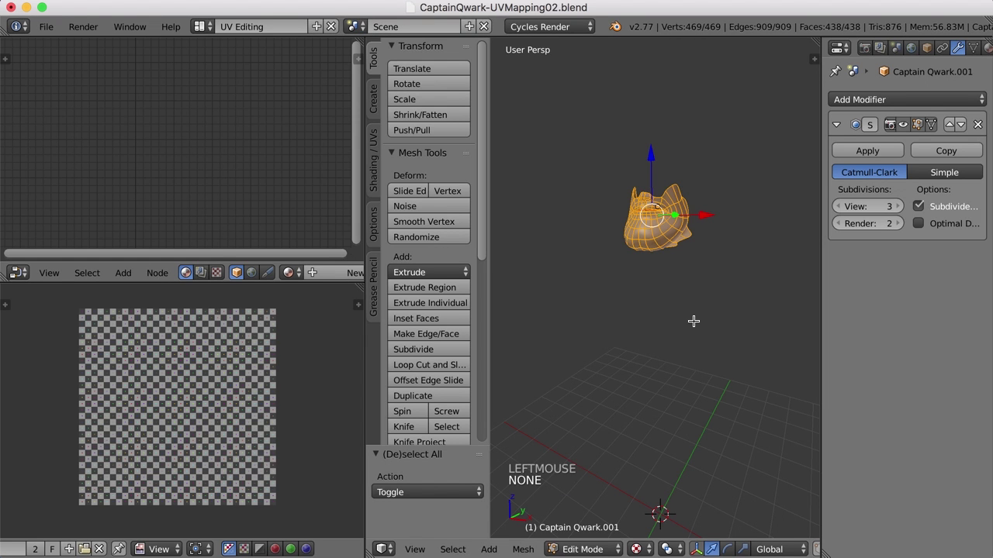
key("KP_Decimal")
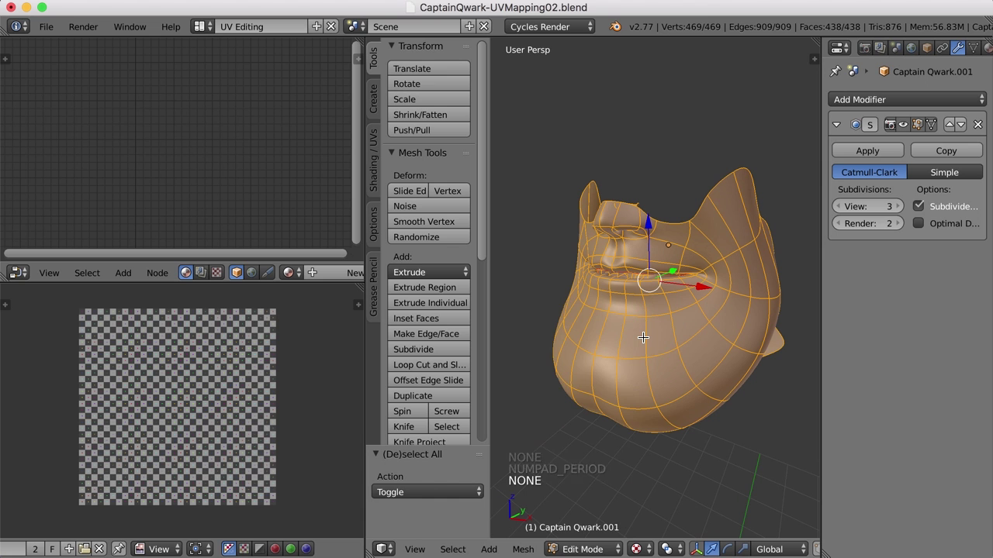
key("u")
left_click(616, 340)
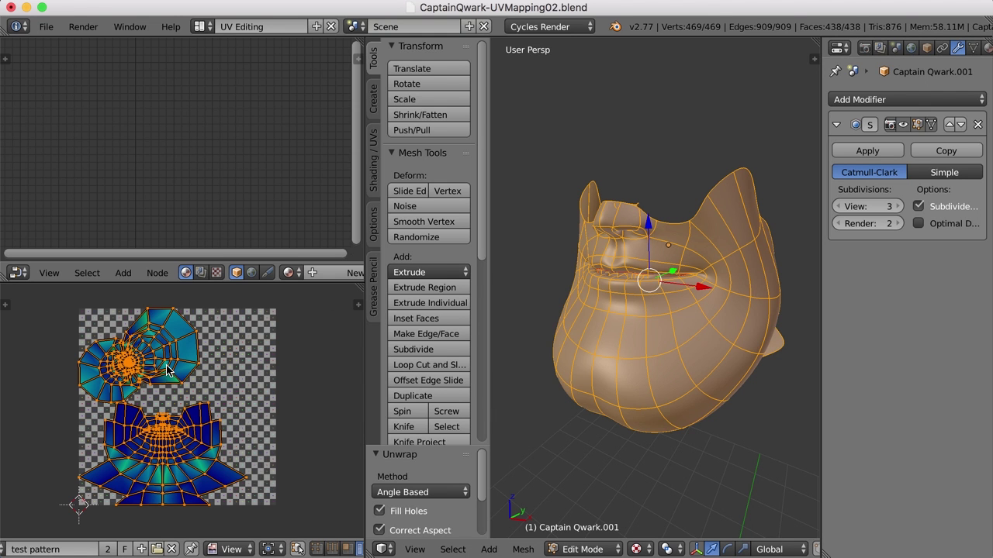
middle_click_drag(185, 370, 212, 375)
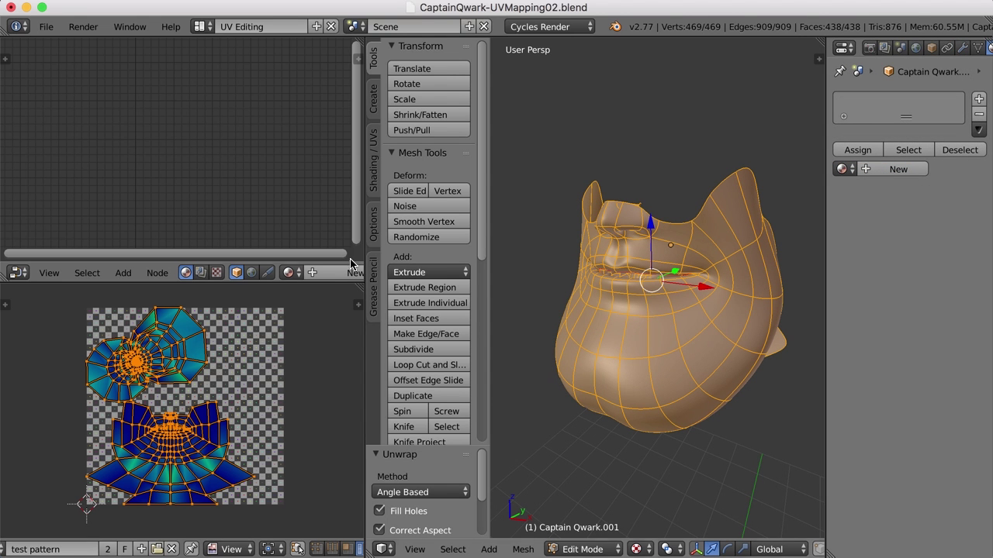
- Assign the checker material to the piece and rename it 'UV Test'
left_click(289, 273)
left_click(292, 299)
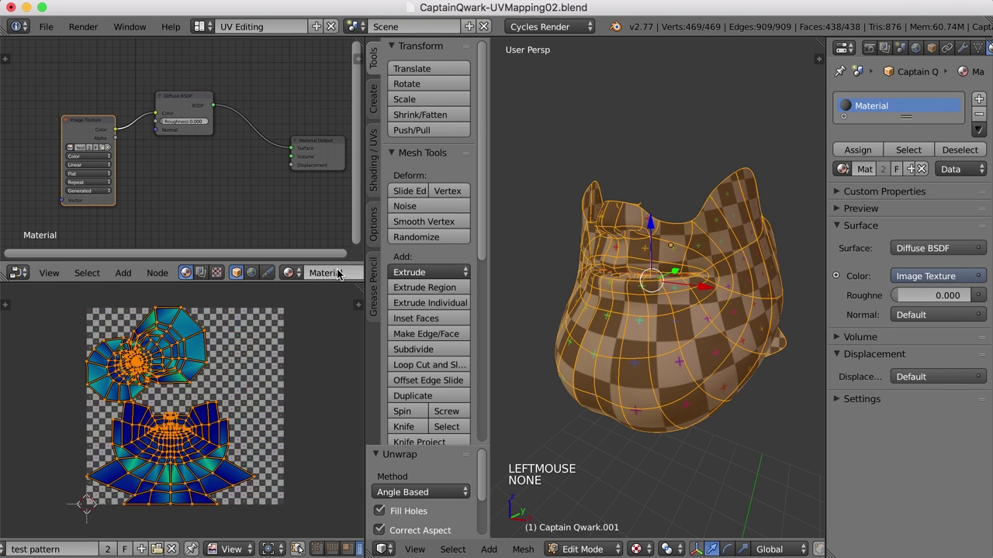
double_click(339, 273)
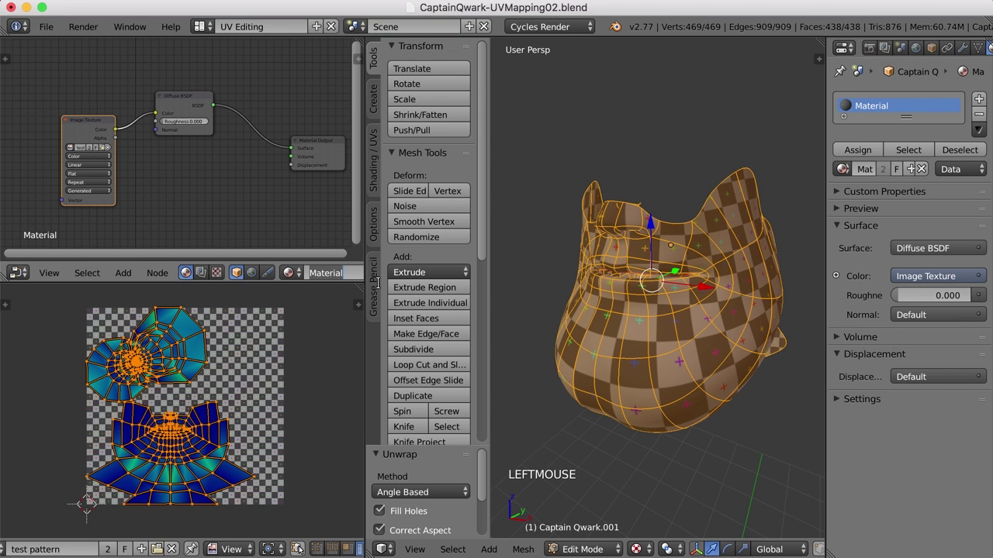
type("UV Test")
key("Return")
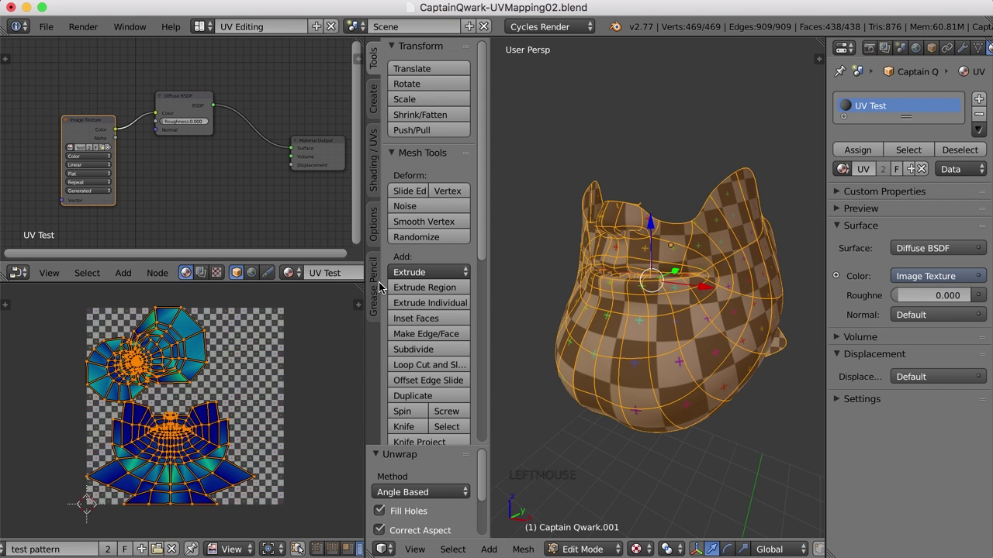
- In Object Mode, orbit around the chin to inspect the checker pattern
key("Tab")
middle_click_drag(632, 372, 712, 328)
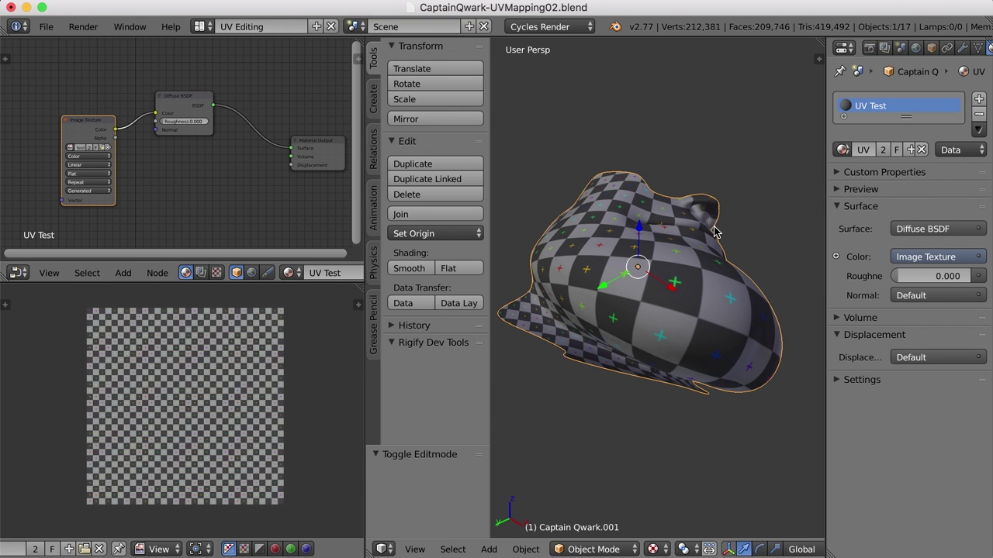
middle_click_drag(709, 350, 519, 418)
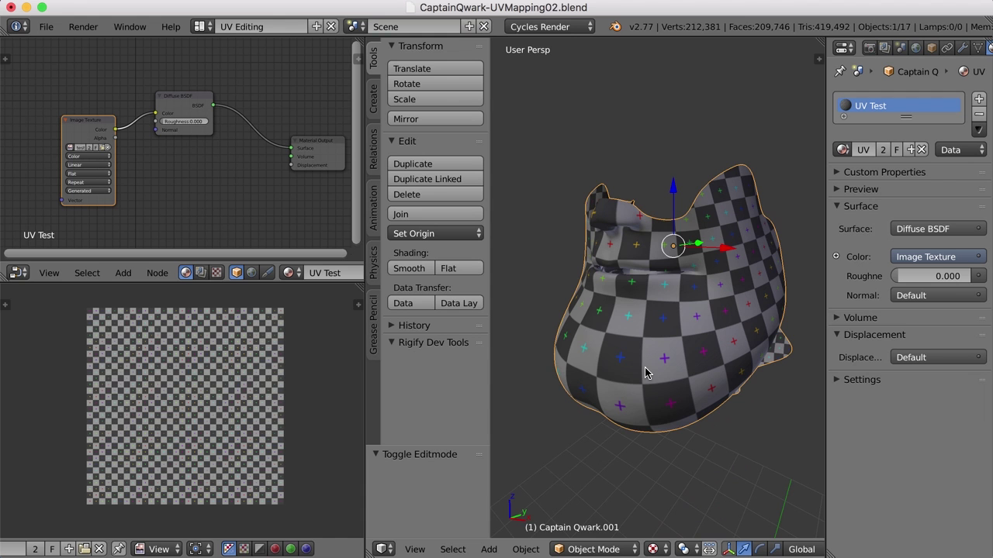
scroll(647, 373, "down", 1)
middle_click_drag(647, 373, 663, 368)
- Re-unwrap the chin with the Angle Based method and Use Subsurf Modifier enabled
key("Tab")
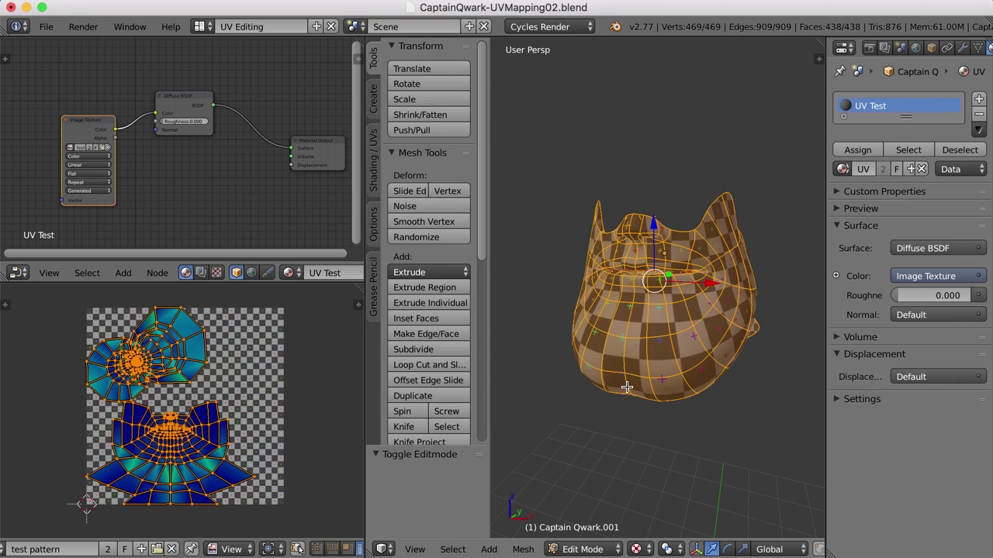
key("u")
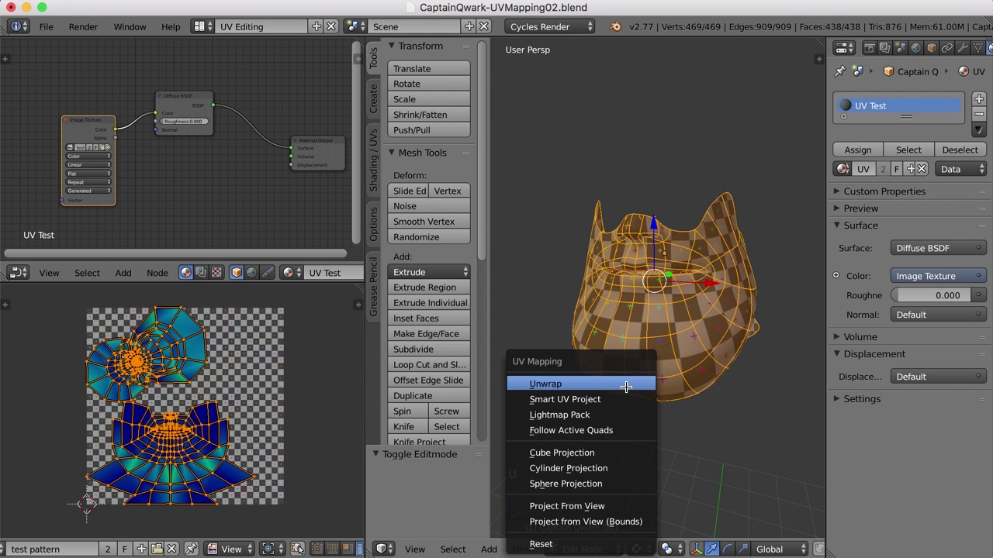
left_click(626, 386)
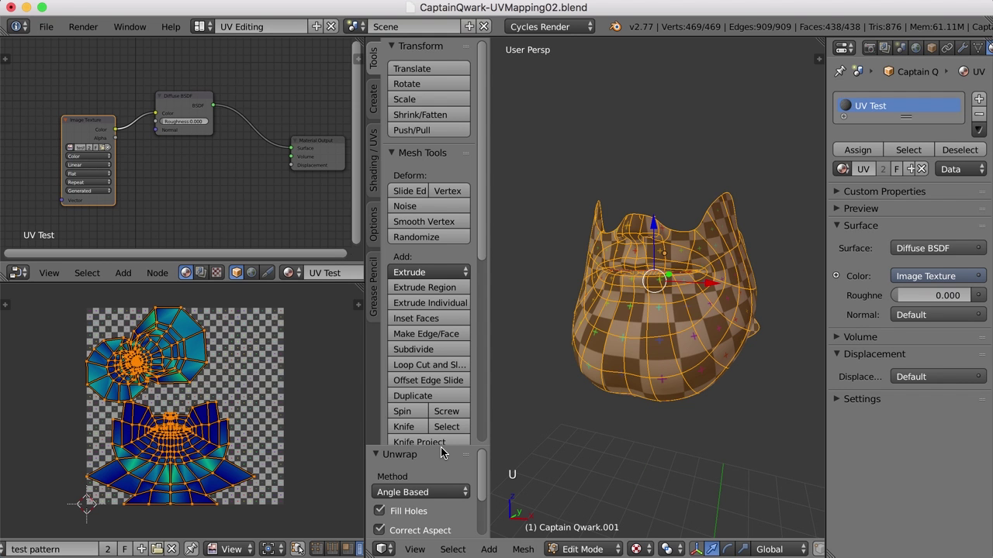
left_click_drag(441, 448, 460, 351)
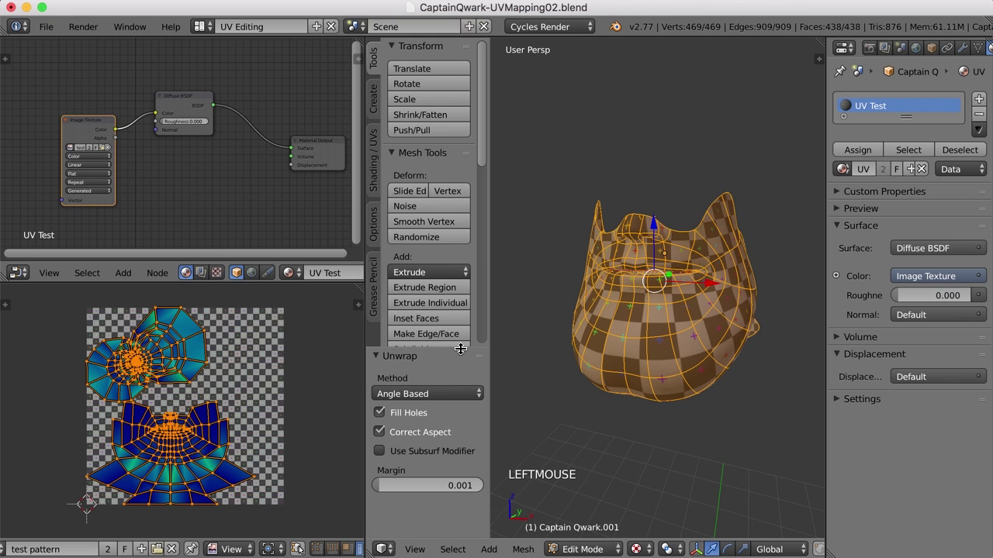
left_click(446, 394)
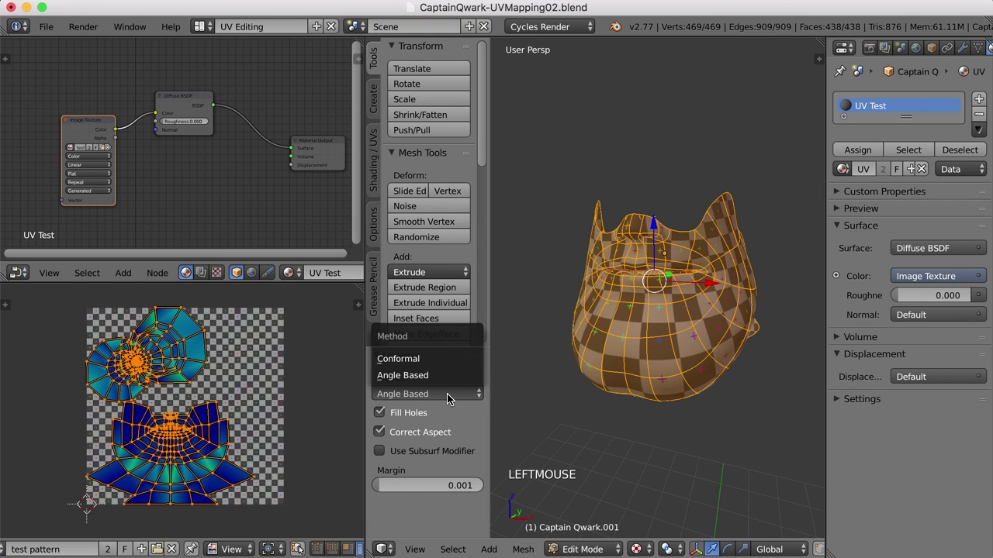
left_click(427, 359)
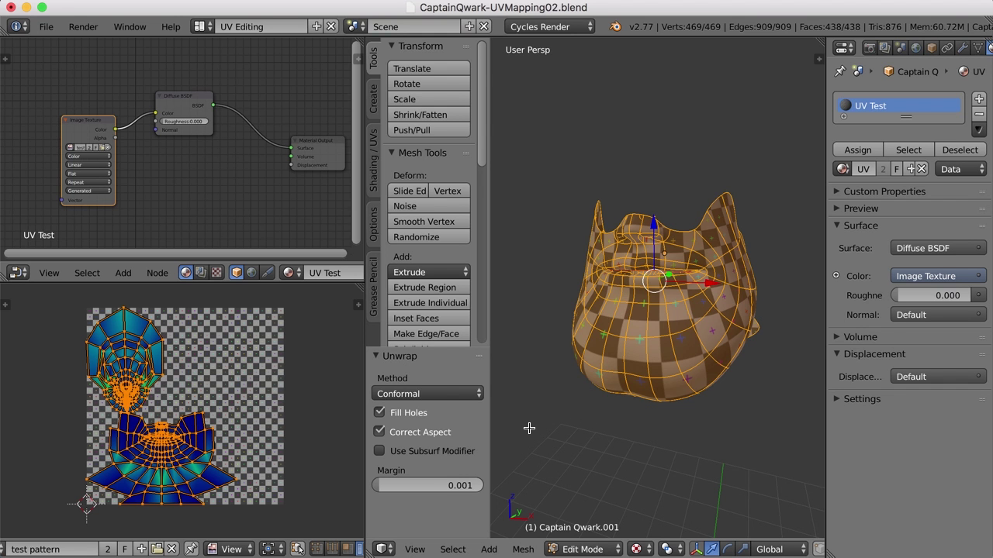
left_click(457, 396)
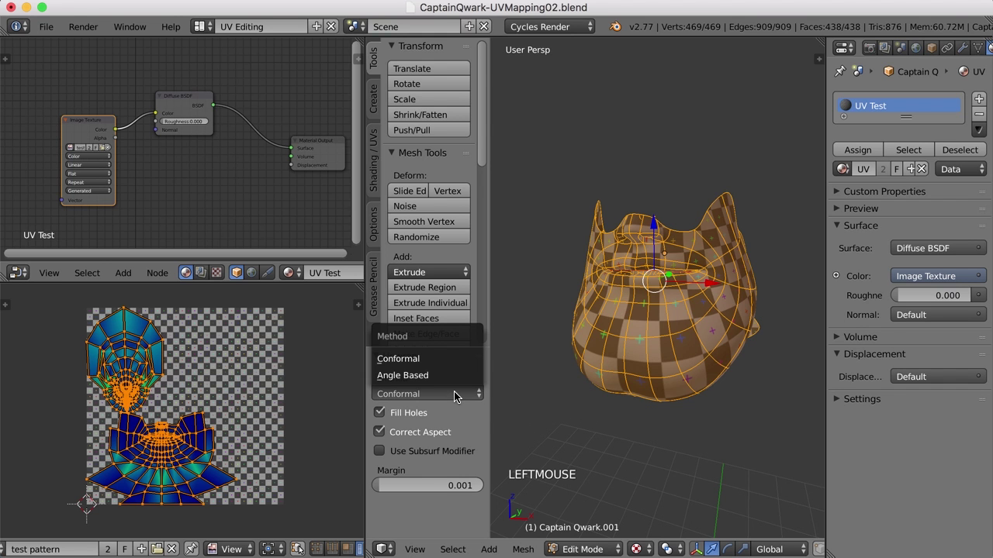
left_click(434, 376)
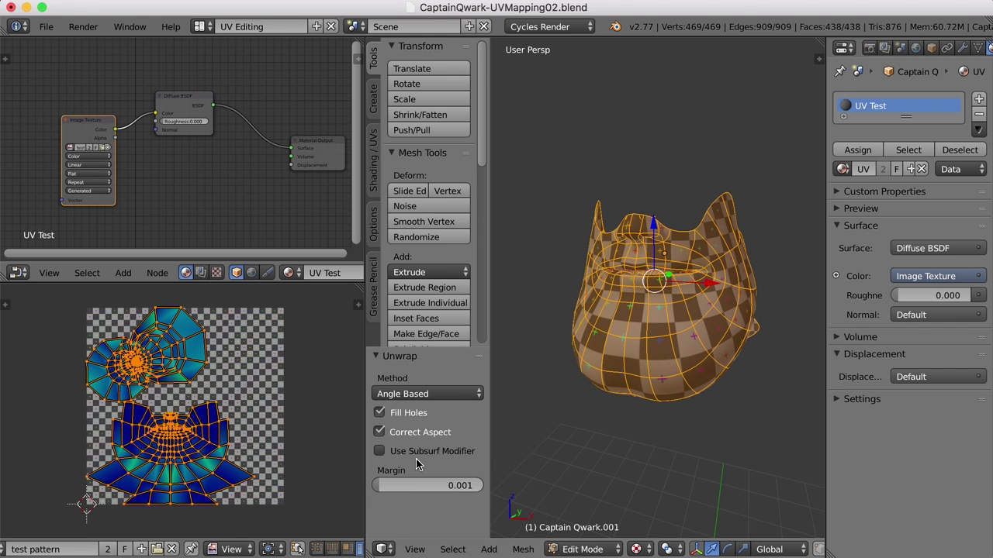
left_click(380, 453)
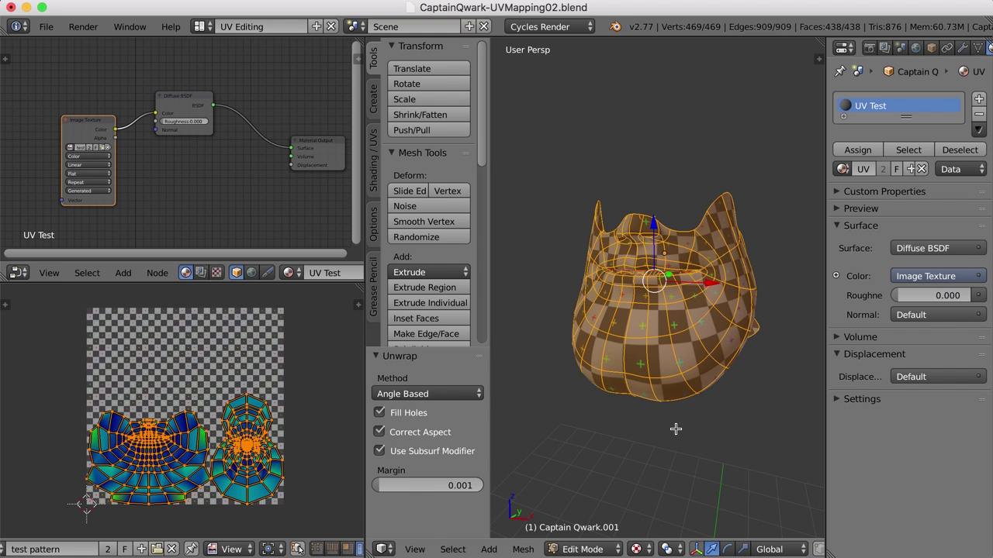
- Switch to vertex selection and select a starting vertex on the head section
middle_click_drag(676, 429, 630, 362)
scroll(705, 339, "up", 2)
middle_click_drag(702, 341, 607, 350)
scroll(696, 334, "up", 3)
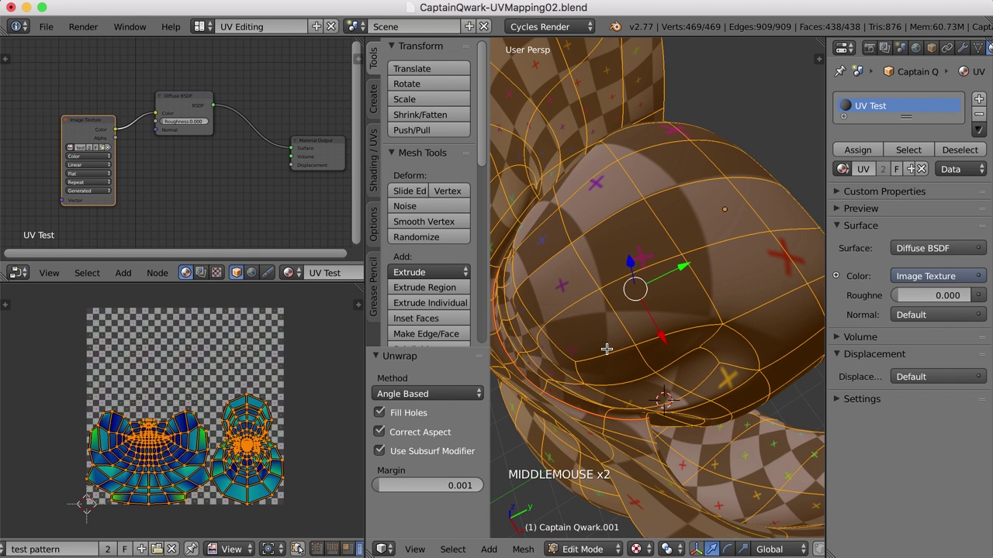
key("ctrl+Tab")
key("v")
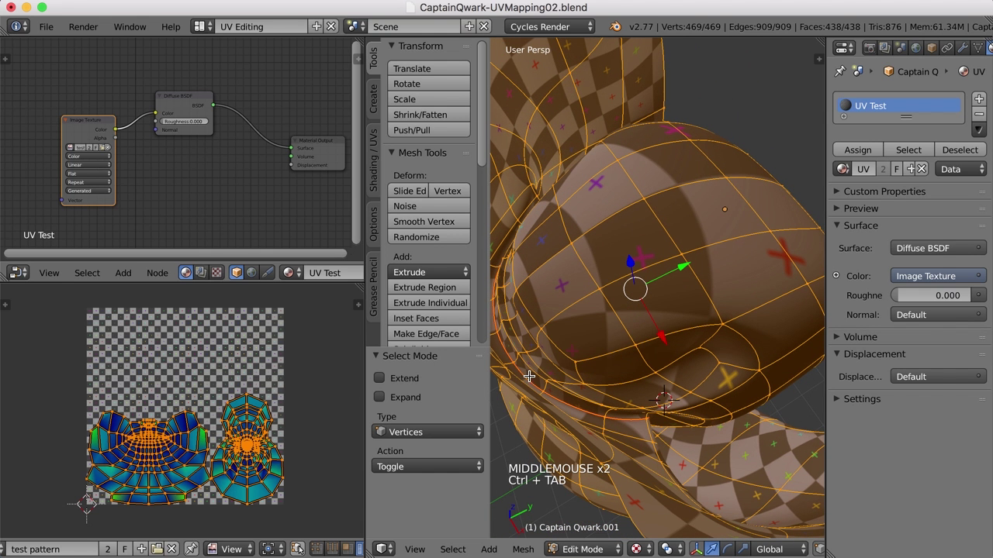
middle_click_drag(542, 349, 545, 347)
right_click(507, 359)
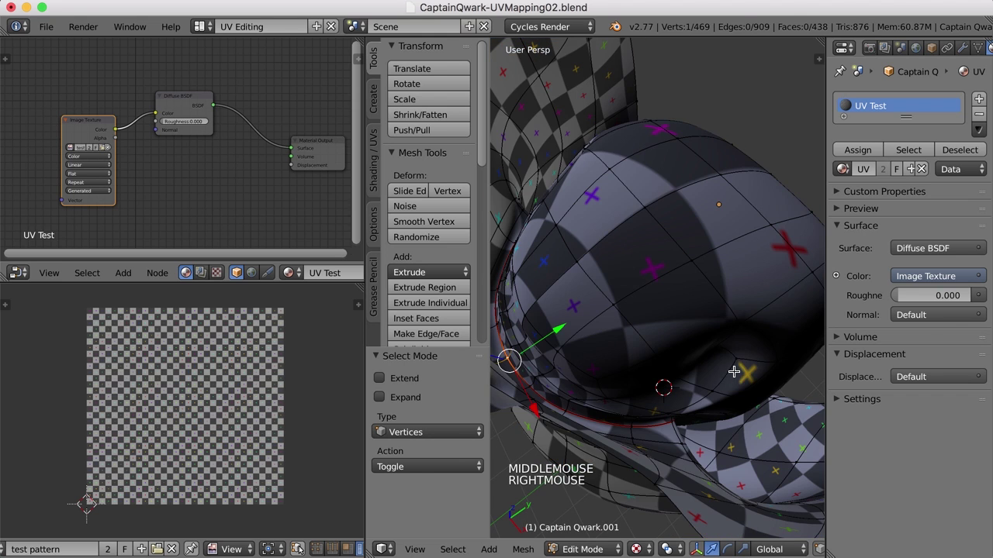
- Select the vertical edge path over the head, mark it as a seam, and deselect
middle_click_drag(731, 373, 628, 315)
scroll(688, 363, "down", 2)
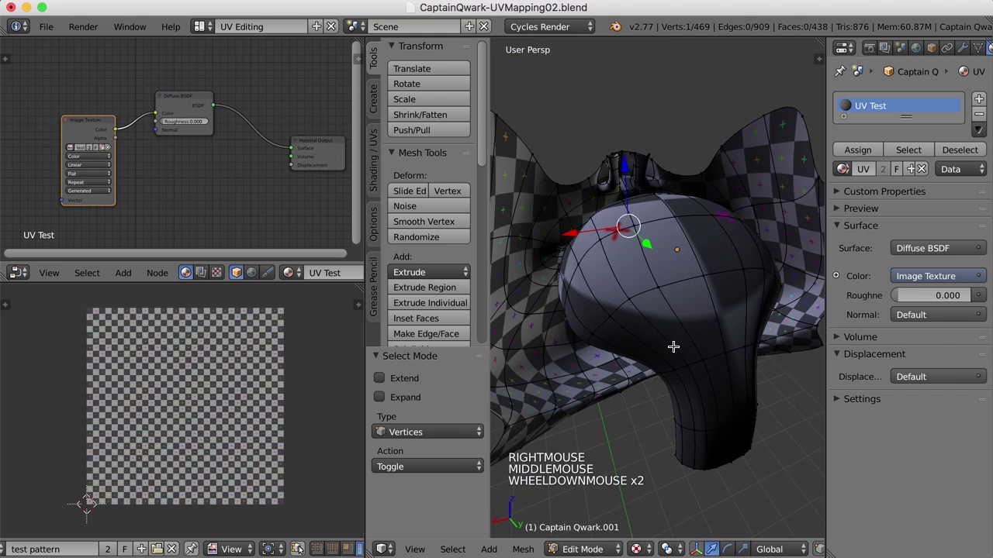
middle_click_drag(688, 363, 668, 330)
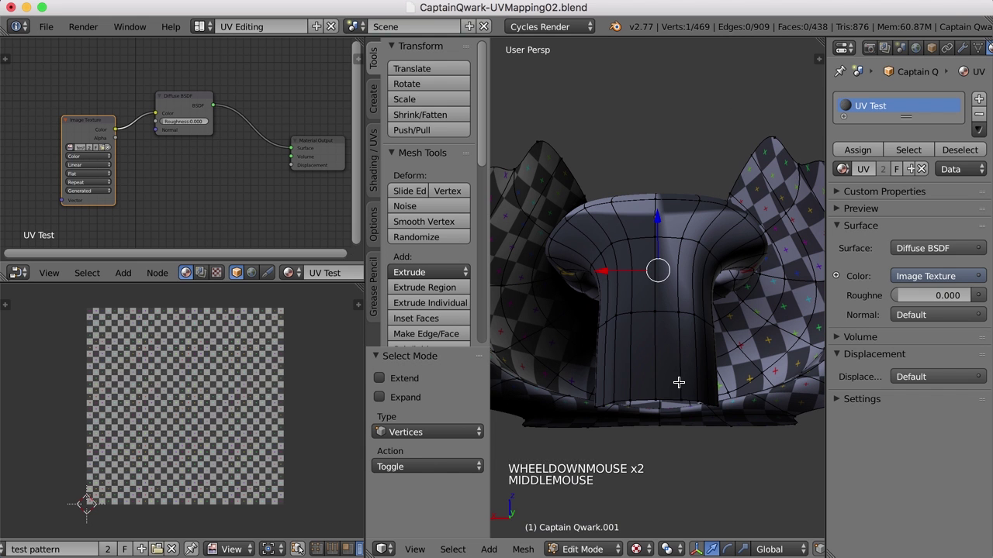
right_click(660, 400, "ctrl")
middle_click_drag(660, 400, 717, 361)
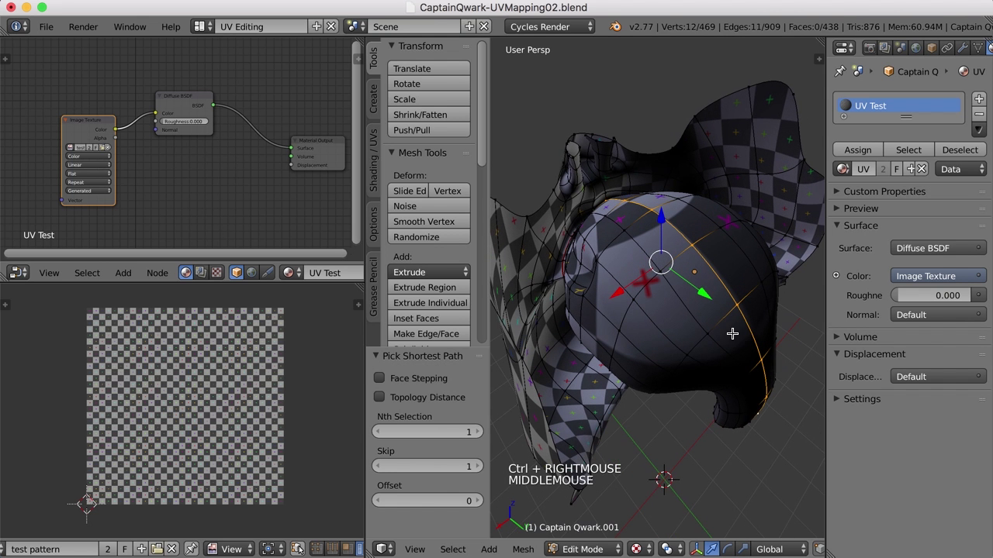
key("ctrl+e")
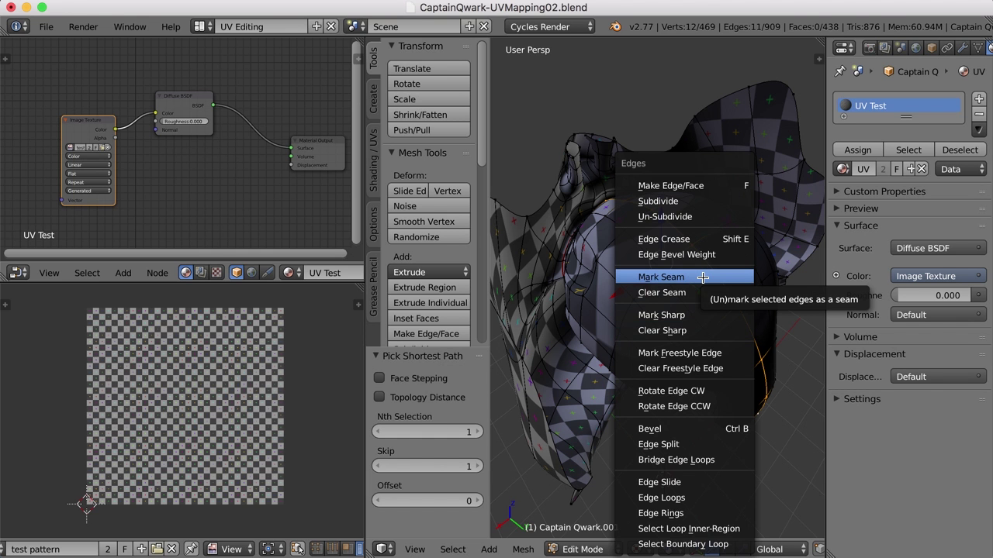
left_click(661, 277)
scroll(699, 328, "down", 1)
key("a")
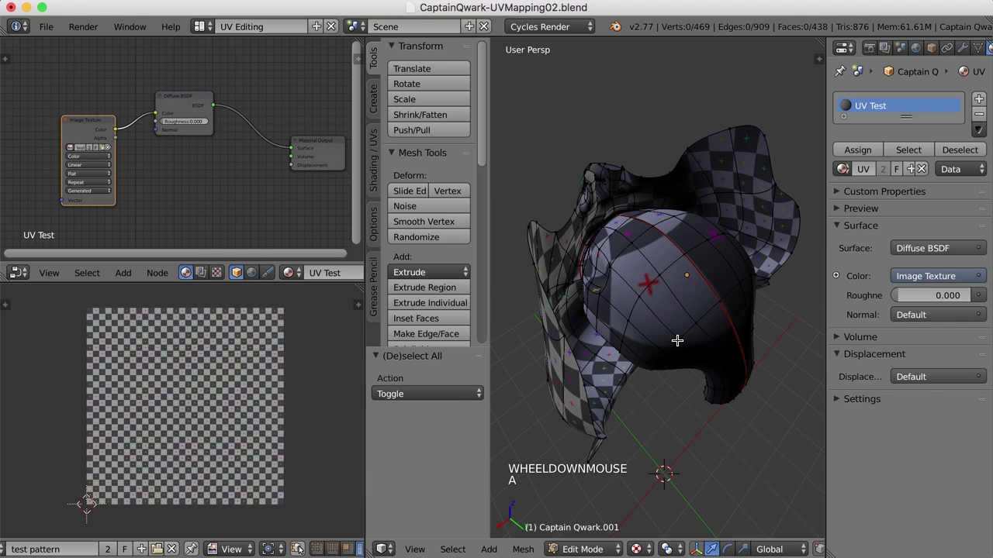
scroll(685, 326, "down", 3)
scroll(672, 318, "up", 2)
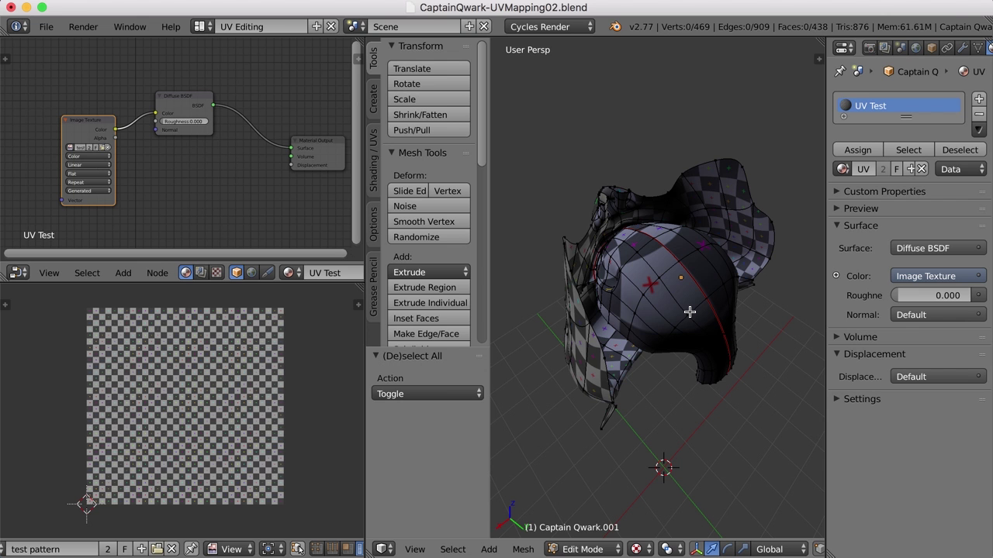
- Select the linked head section, limiting the selection to seam boundaries
key("l")
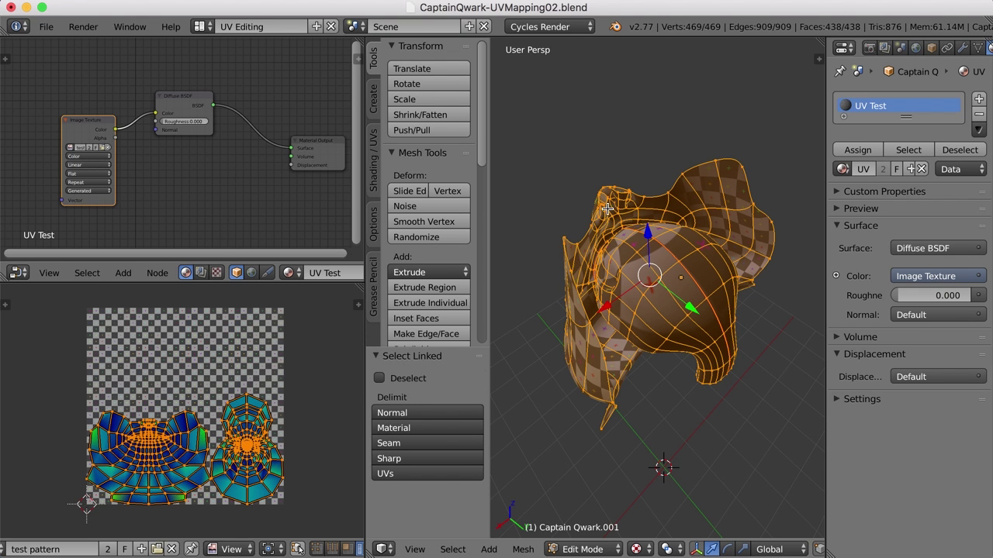
middle_click_drag(622, 370, 516, 371)
scroll(517, 371, "up", 1)
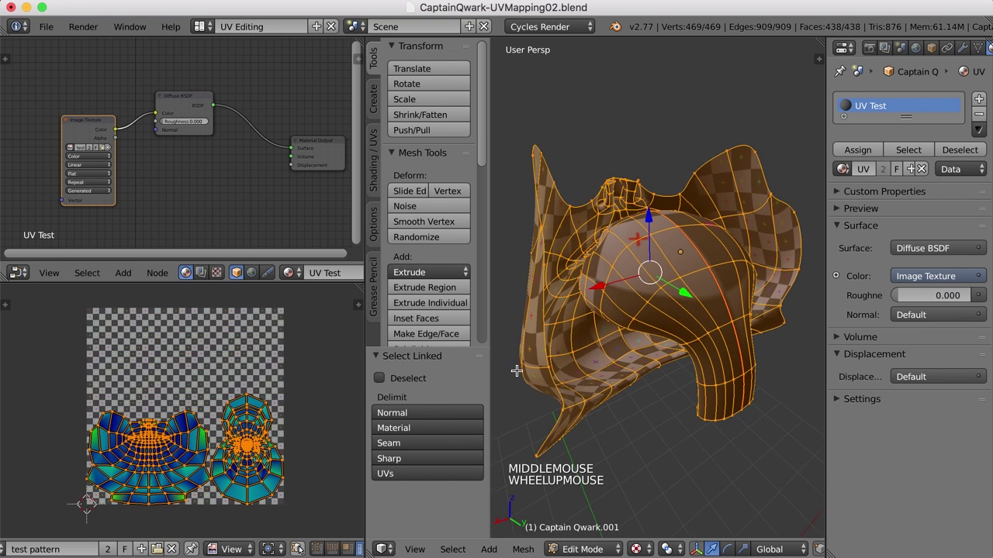
left_click(414, 445)
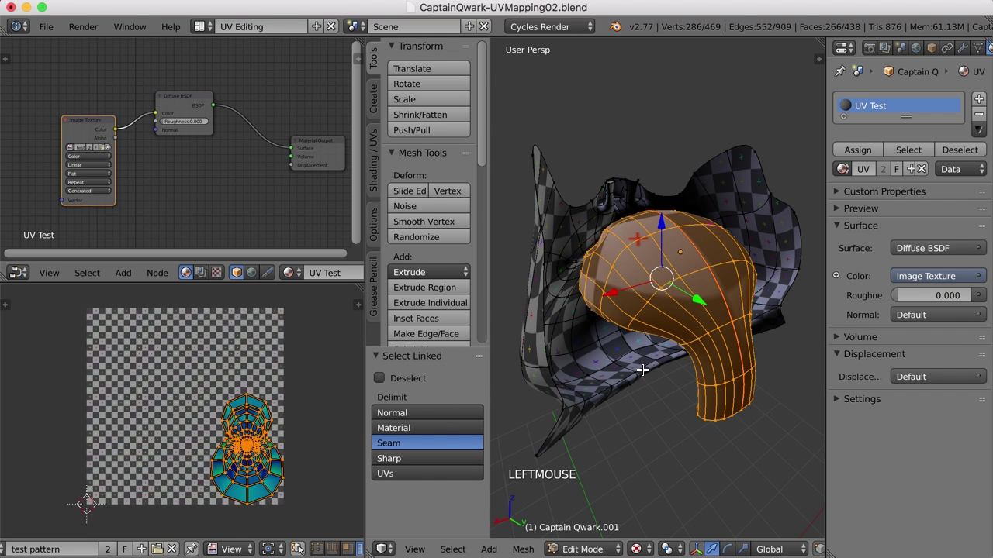
middle_click_drag(647, 366, 619, 277)
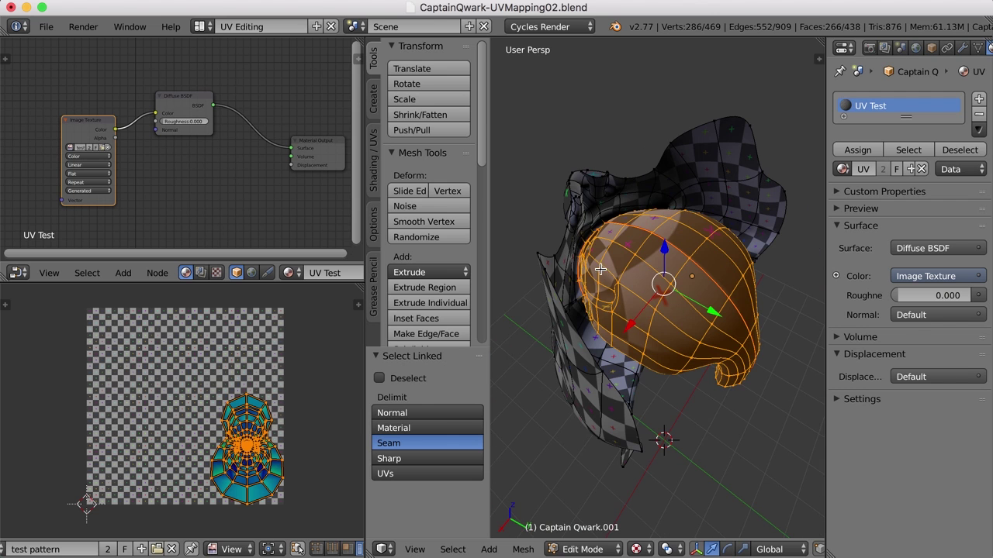
middle_click_drag(639, 329, 628, 304)
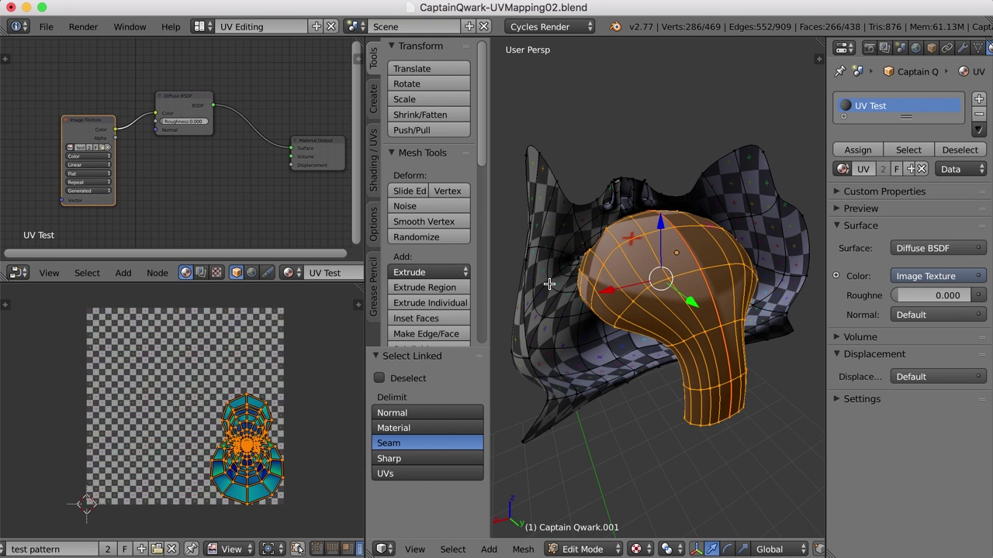
- Unwrap the seam-bounded head section with Angle Based unwrapping
key("u")
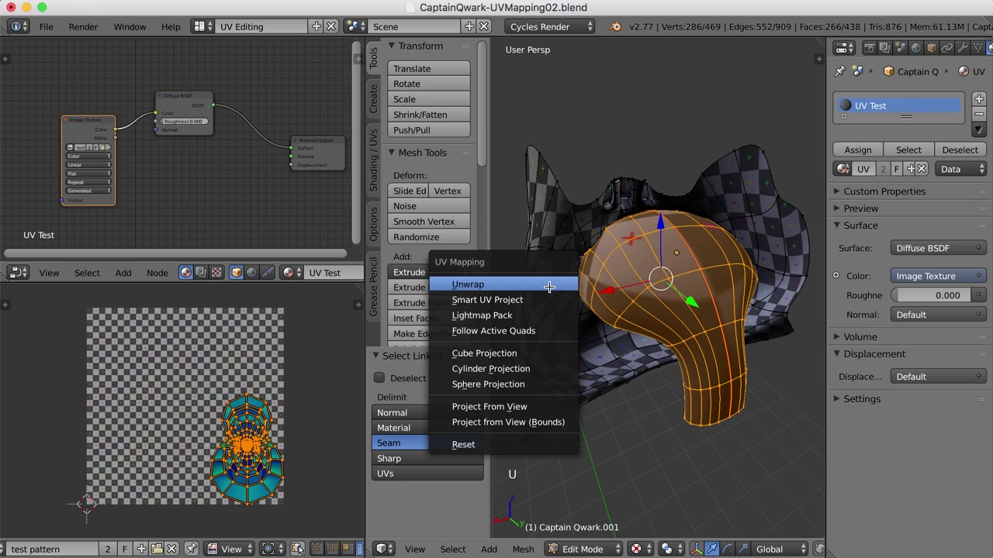
left_click(549, 287)
middle_click_drag(549, 287, 540, 441)
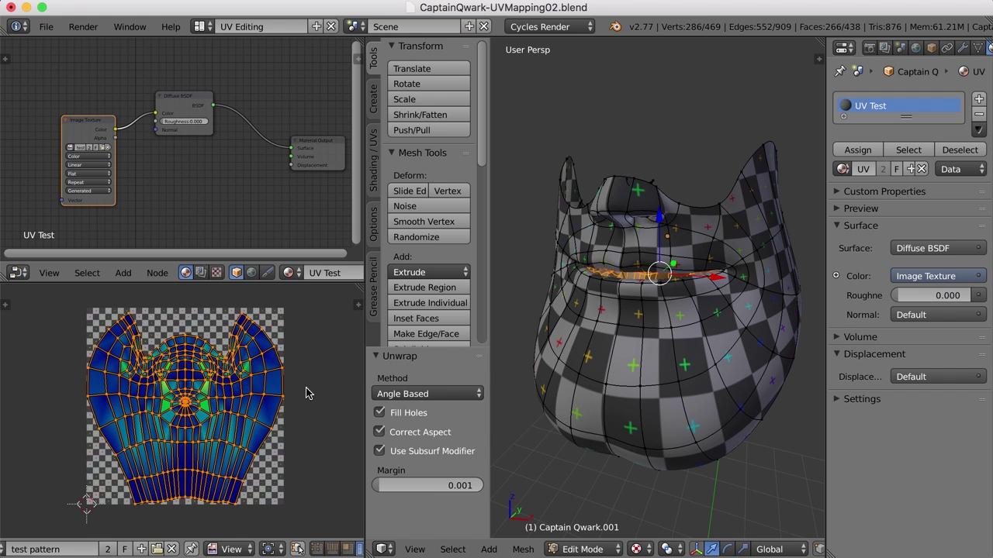
- Select all UVs and apply Average Islands Scale to even out island sizes
key("a")
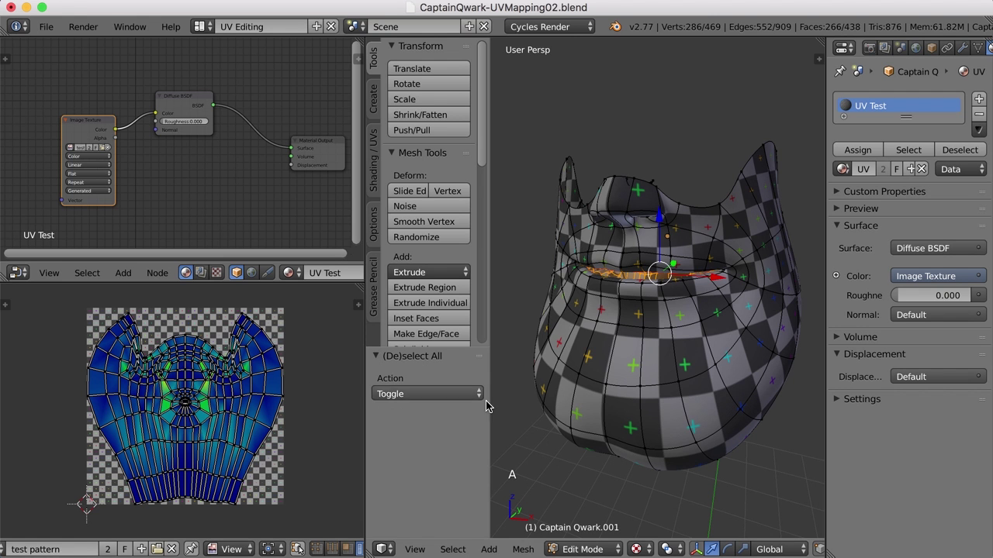
key("a")
key("a")
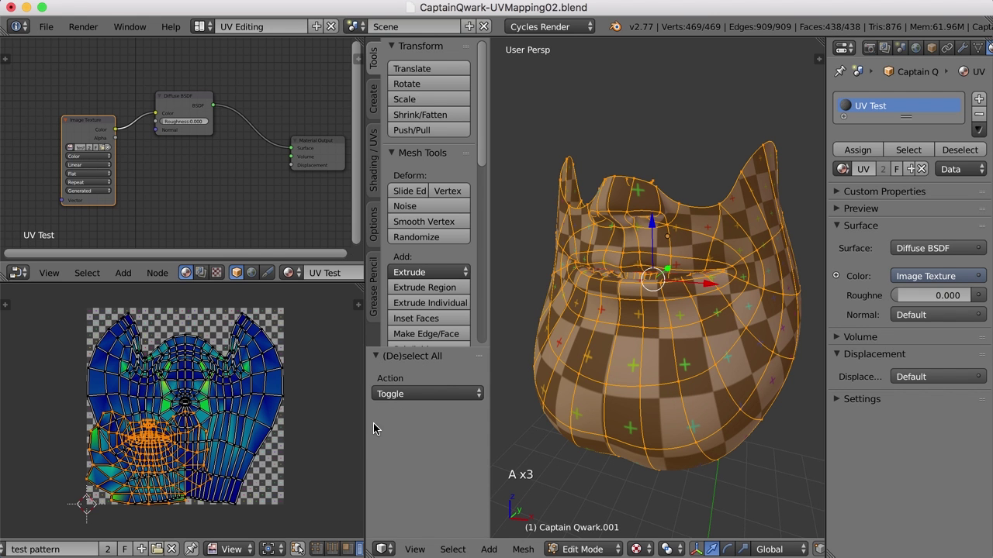
scroll(278, 419, "down", 2)
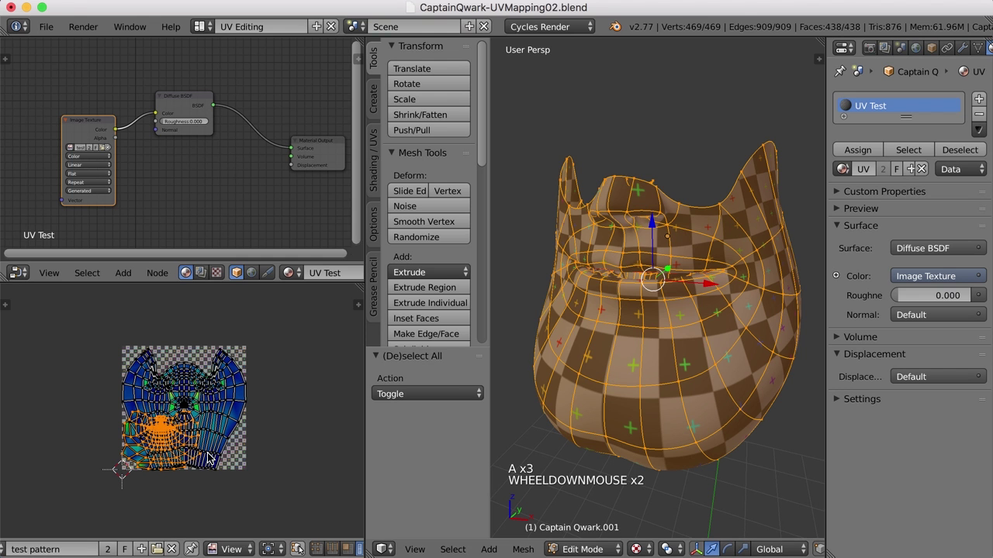
scroll(263, 454, "up", 2)
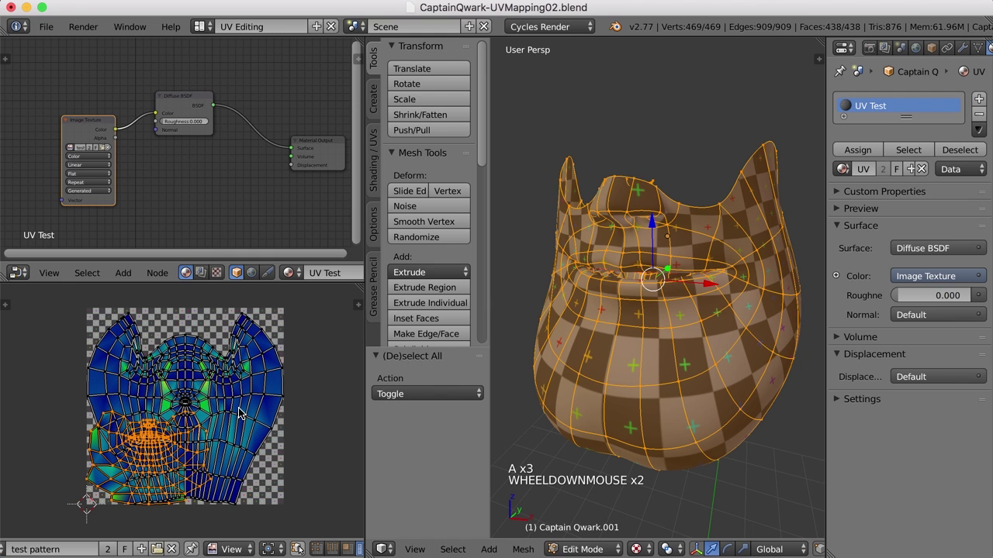
key("a")
key("a")
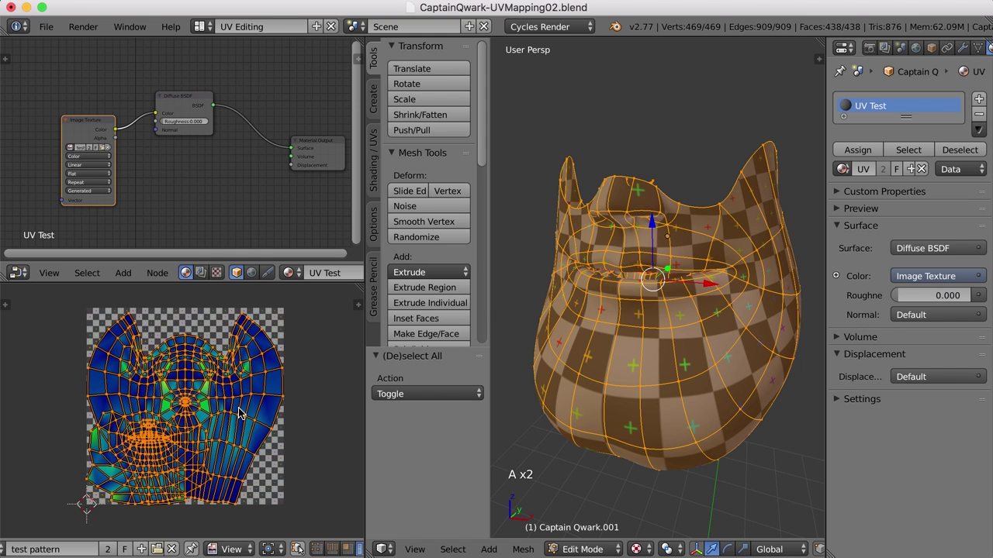
middle_click_drag(34, 552, 243, 553)
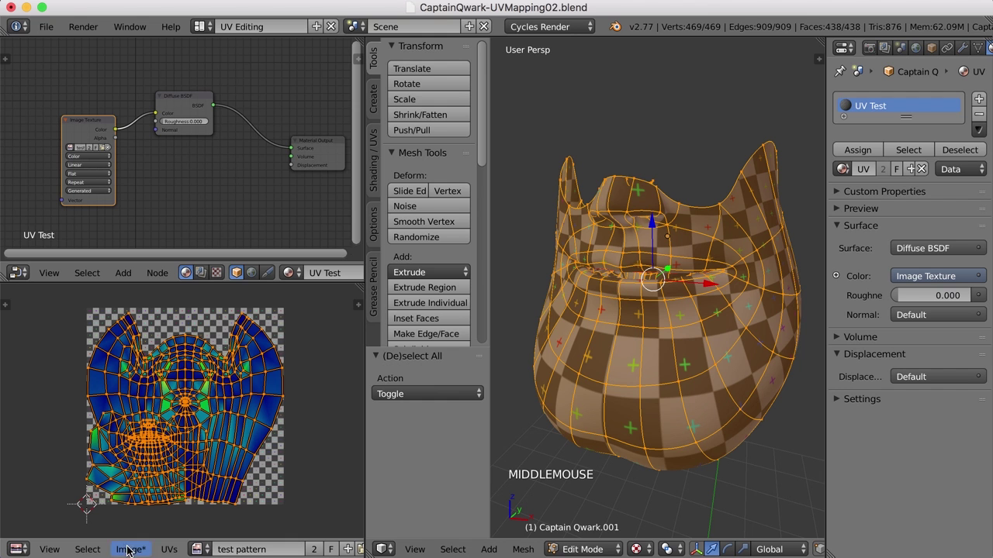
left_click(172, 550)
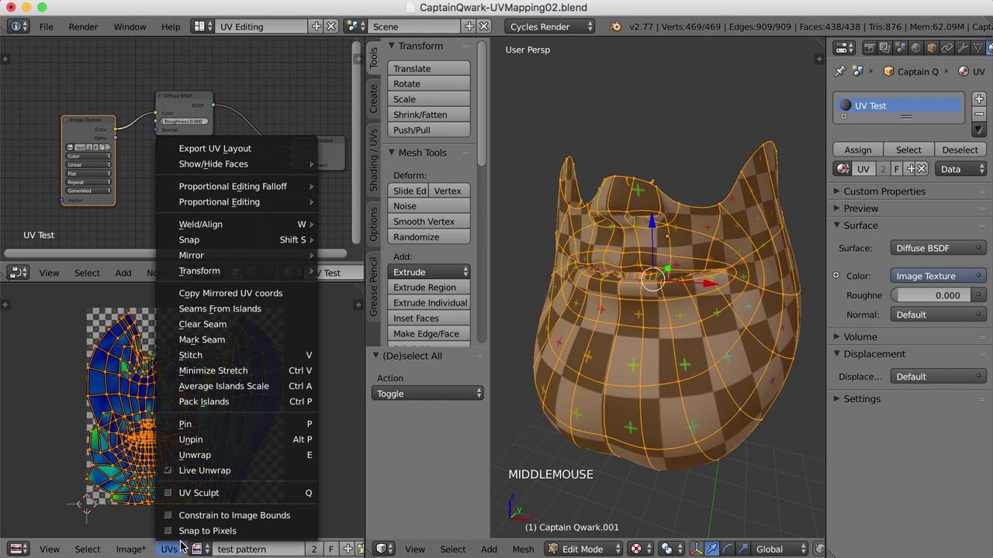
left_click(284, 387)
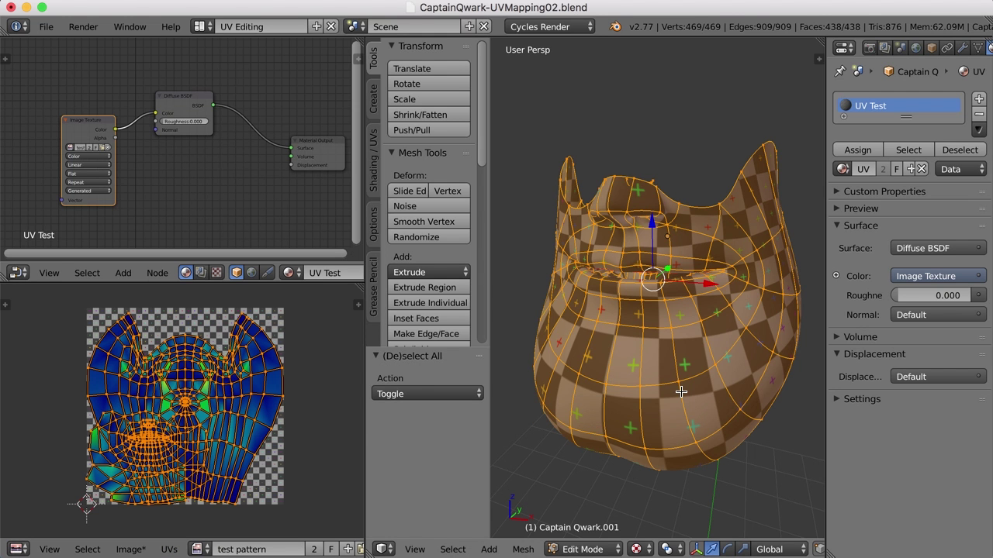
left_click(169, 549)
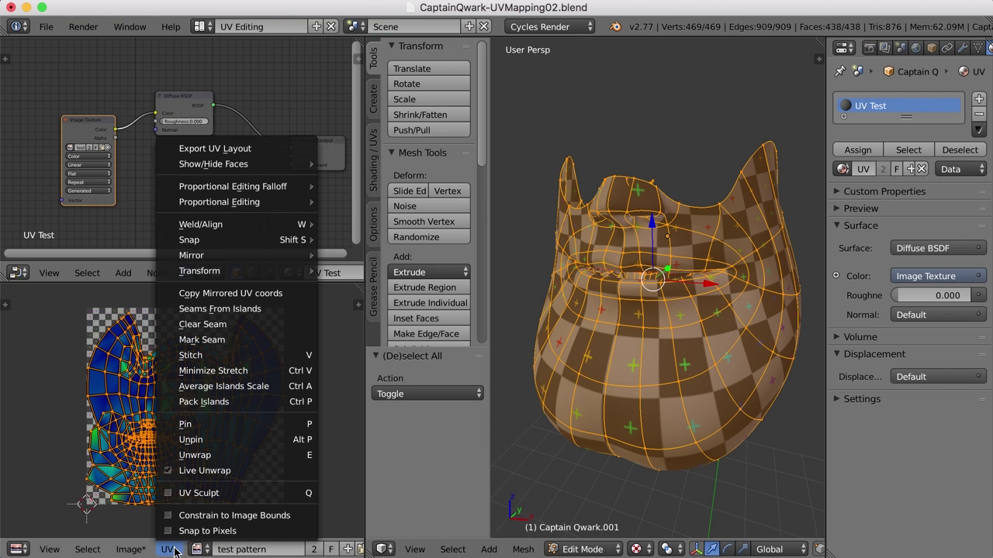
left_click(279, 386)
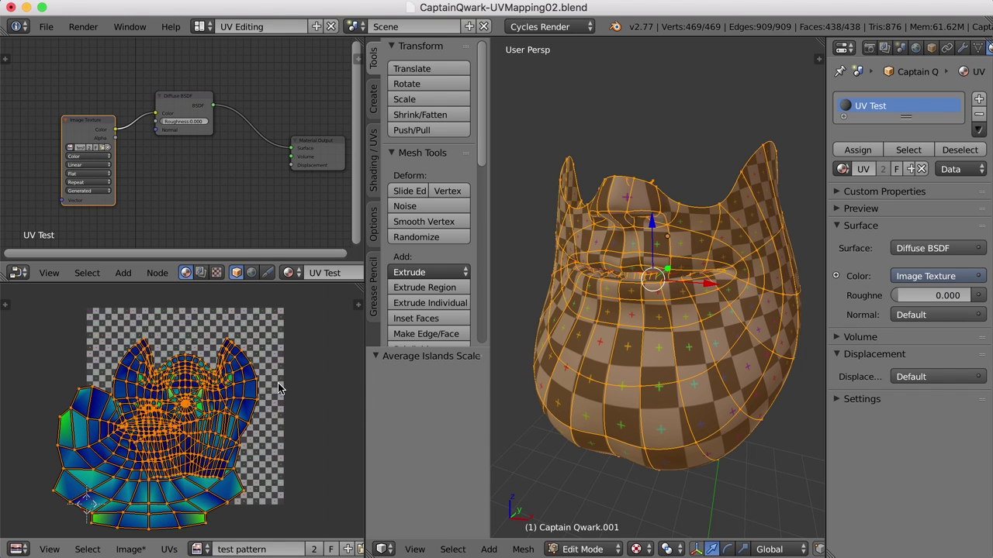
- Pack the UV islands into the texture square with Rotate turned off
left_click(167, 549)
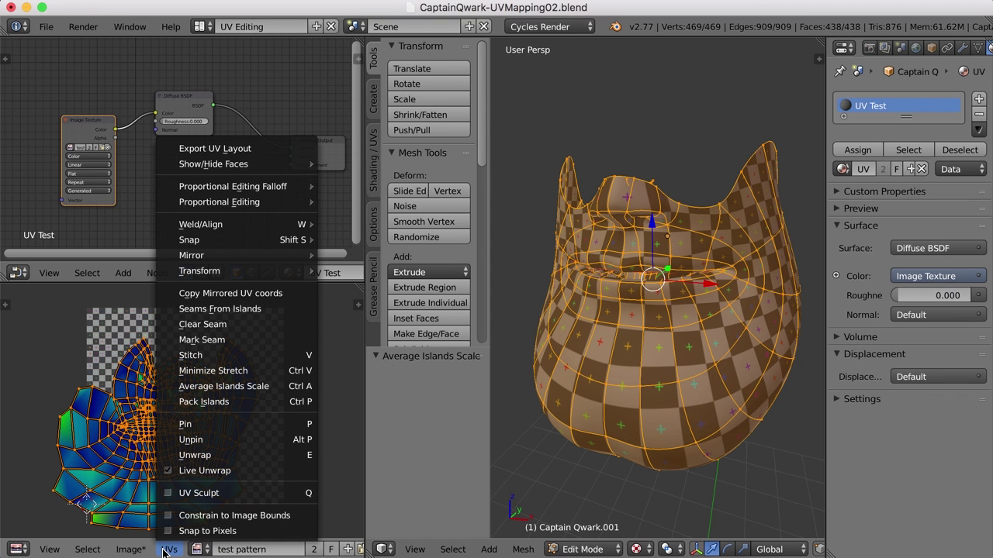
left_click(273, 401)
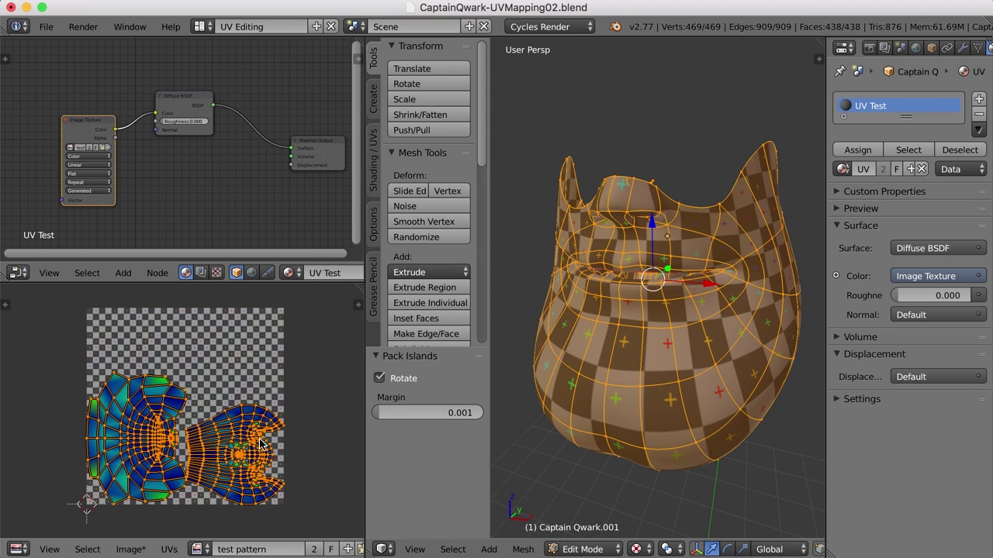
left_click(379, 378)
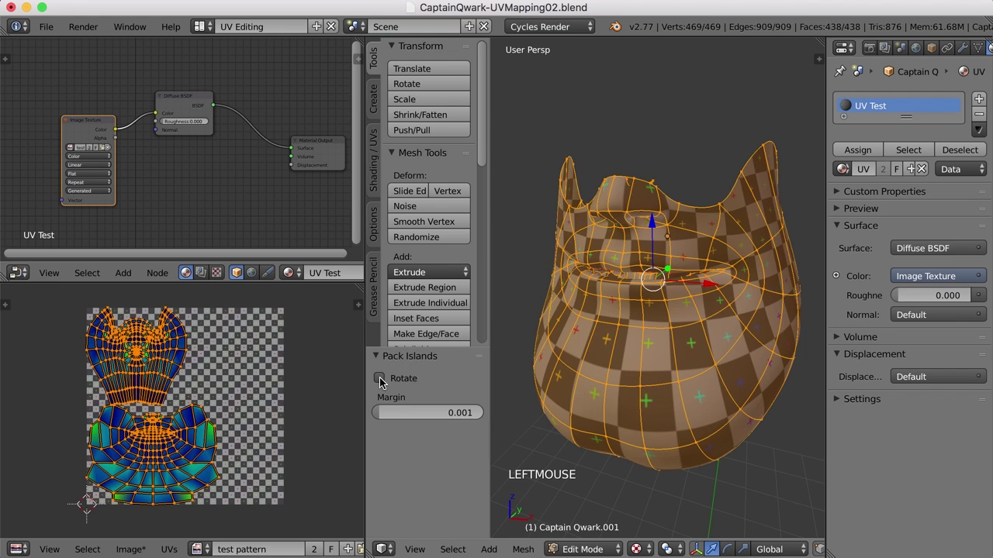
left_click(379, 378)
left_click(379, 379)
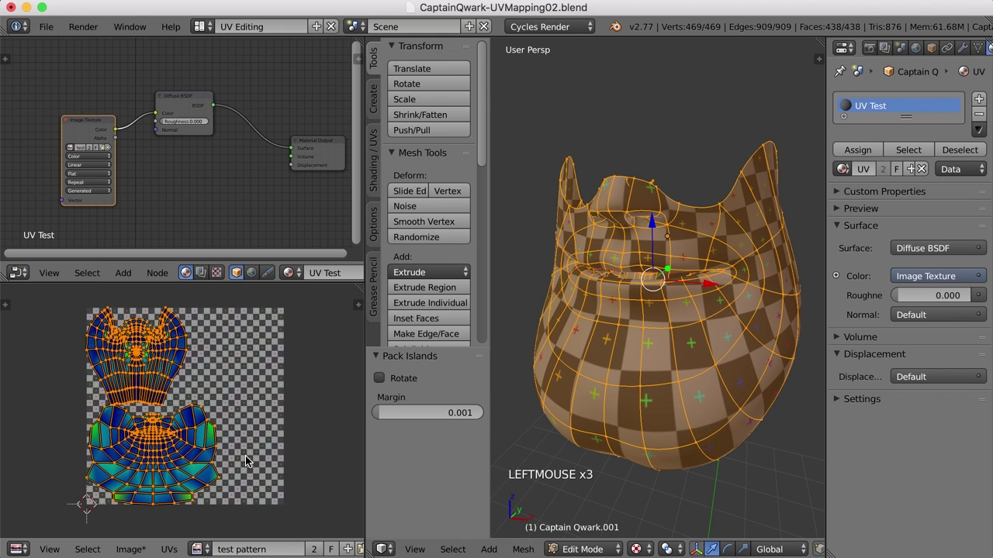
- Return to Object Mode and switch the screen layout to Default
key("Tab")
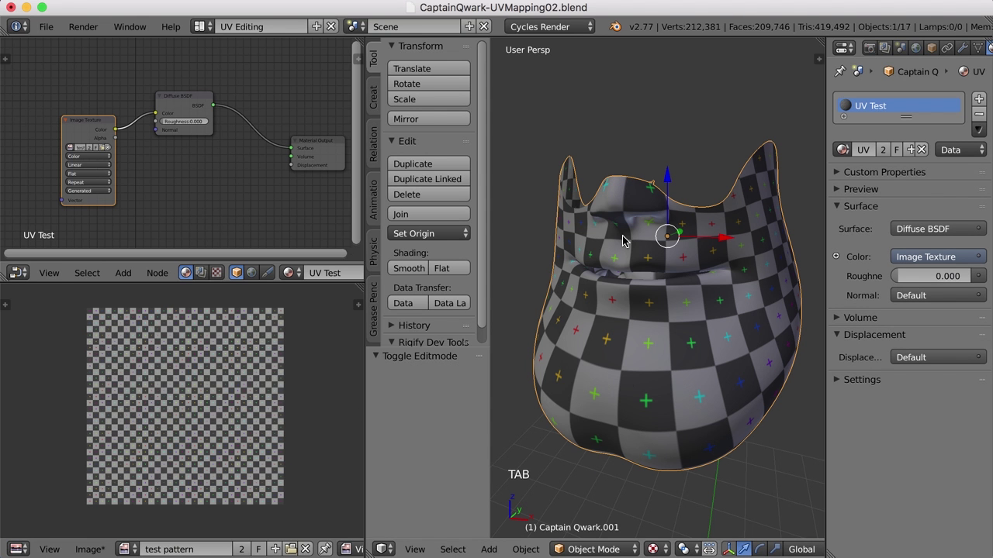
left_click(203, 27)
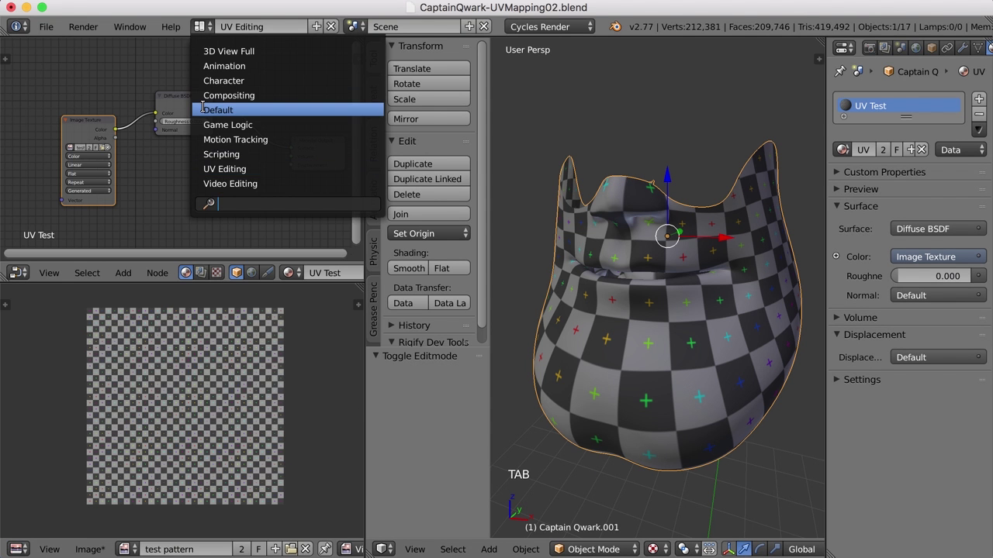
left_click(206, 110)
scroll(549, 280, "down", 3)
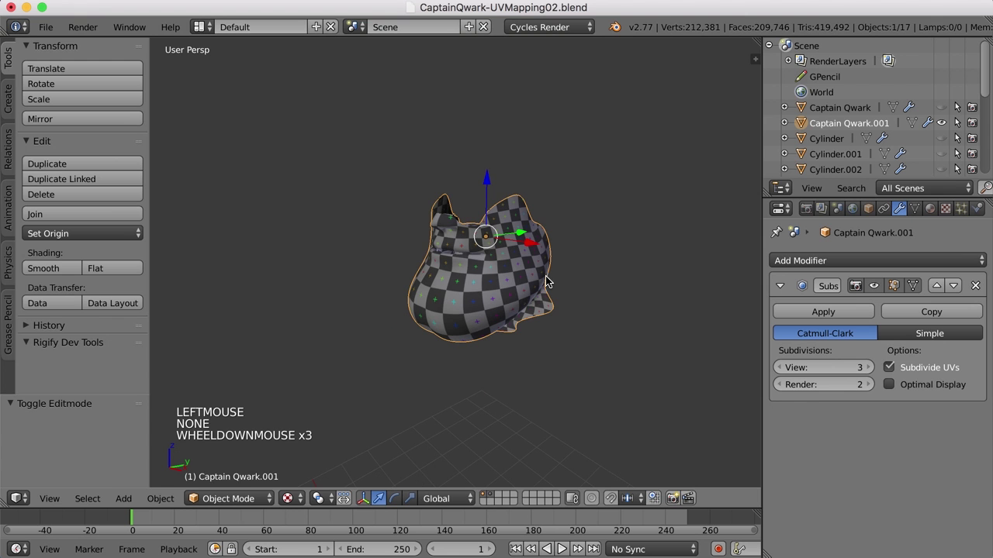
scroll(520, 295, "down", 1)
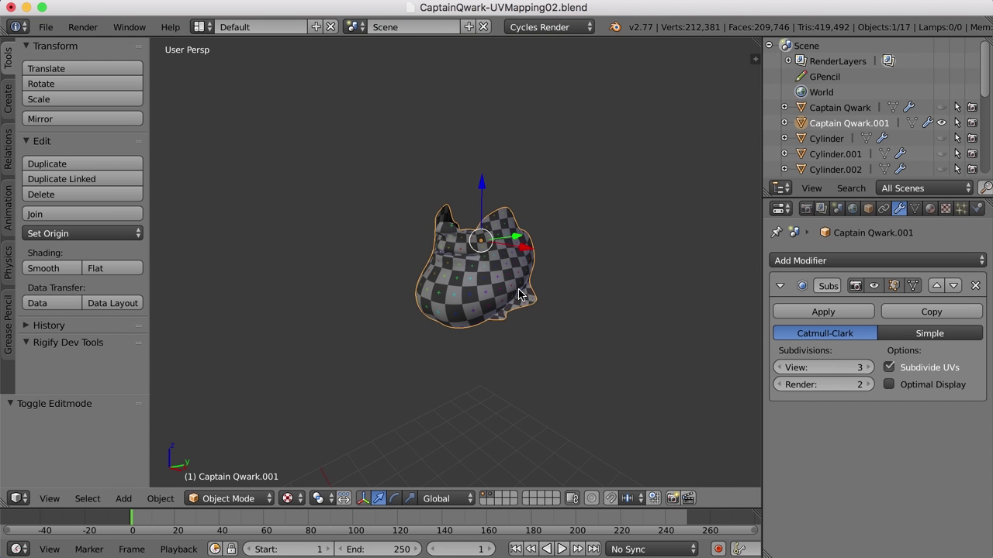
- Unhide all objects, select the Captain Qwark torso, and hide everything else
key("alt+h")
key("a")
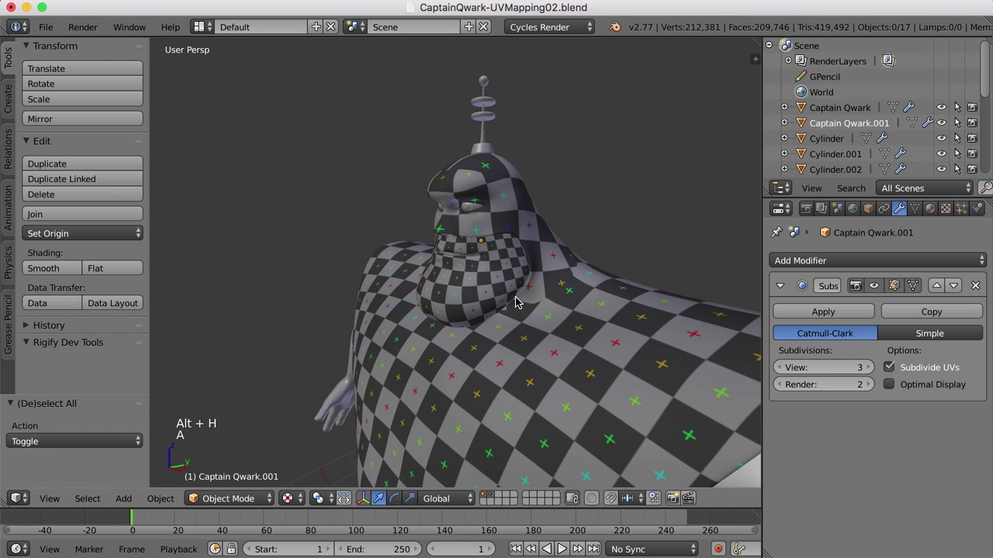
scroll(515, 302, "down", 3)
middle_click_drag(536, 344, 465, 256, "shift")
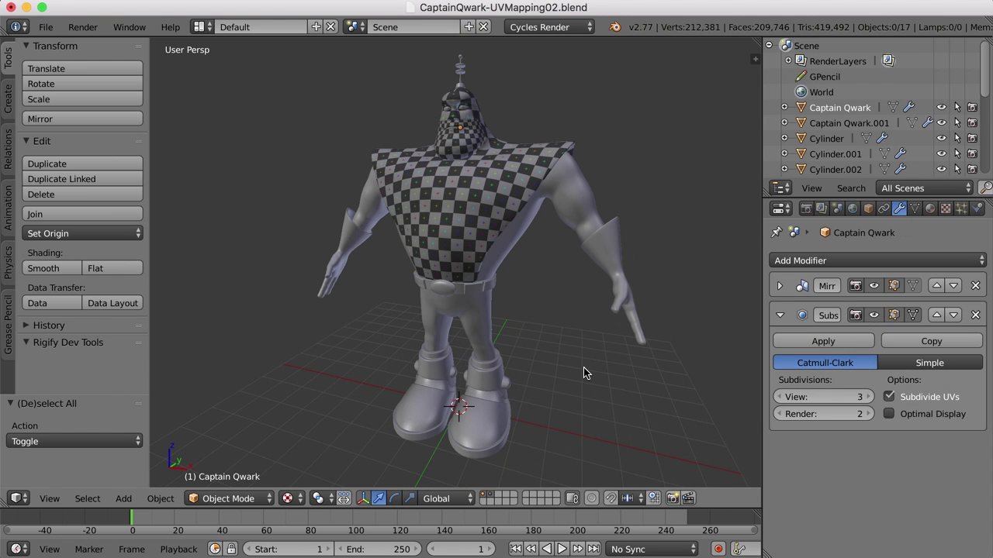
right_click(504, 250)
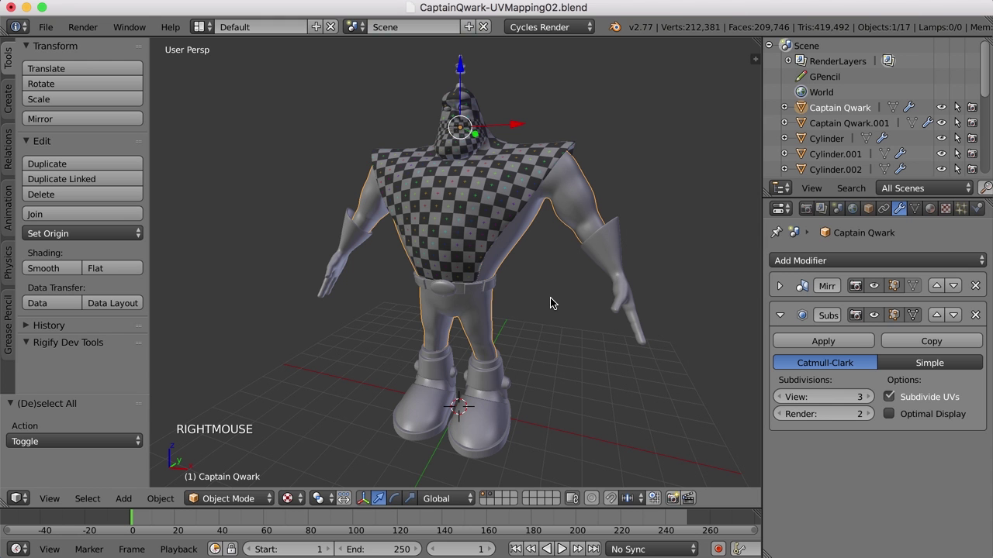
key("shift+h")
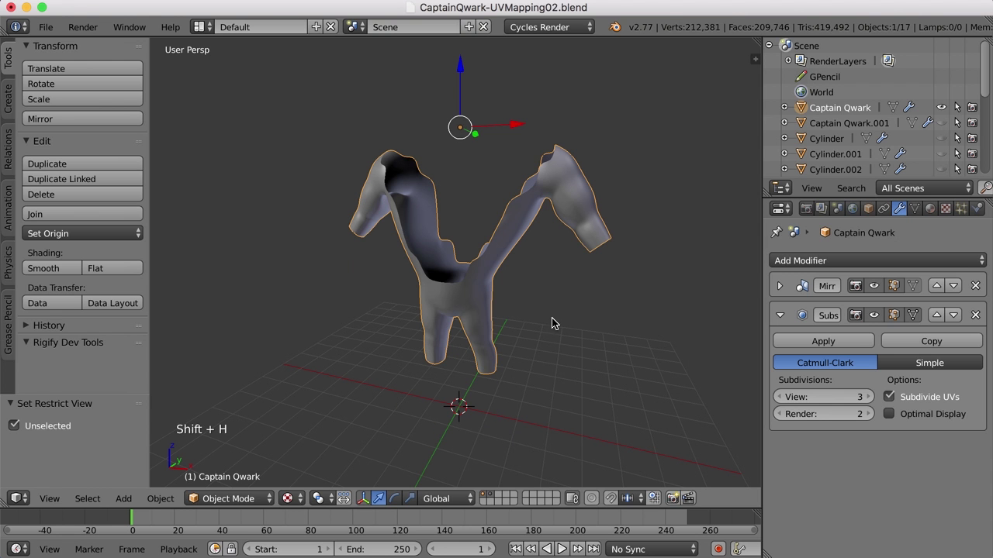
- Enter Edit Mode on the torso and select the edge loop around the waist
key("Tab")
scroll(552, 318, "up", 3)
middle_click_drag(552, 317, 559, 264, "shift")
scroll(569, 255, "up", 3)
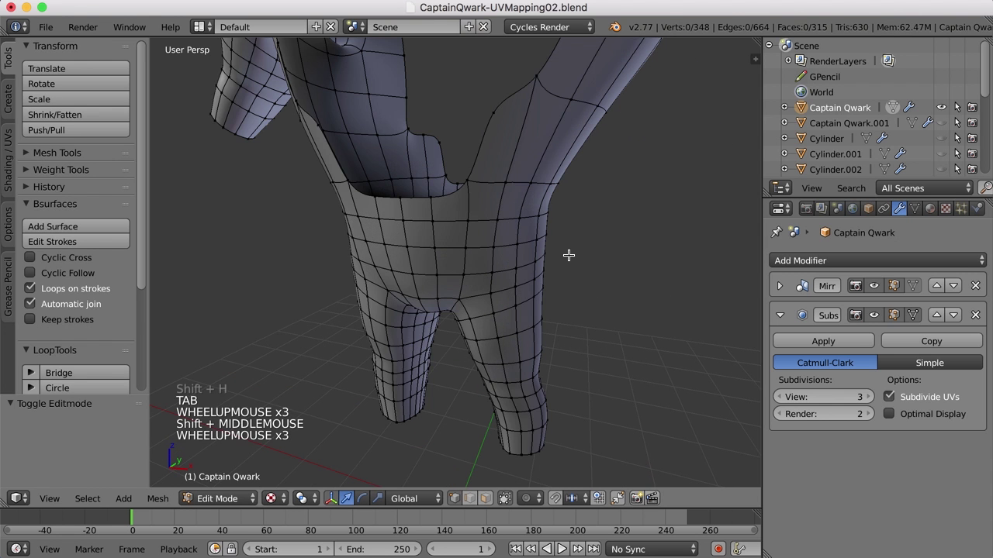
right_click(487, 219, "alt")
mouse_move(613, 245)
middle_mouse_down()
mouse_move(614, 261)
mouse_move(625, 251)
middle_mouse_up()
scroll(625, 251, "down", 4)
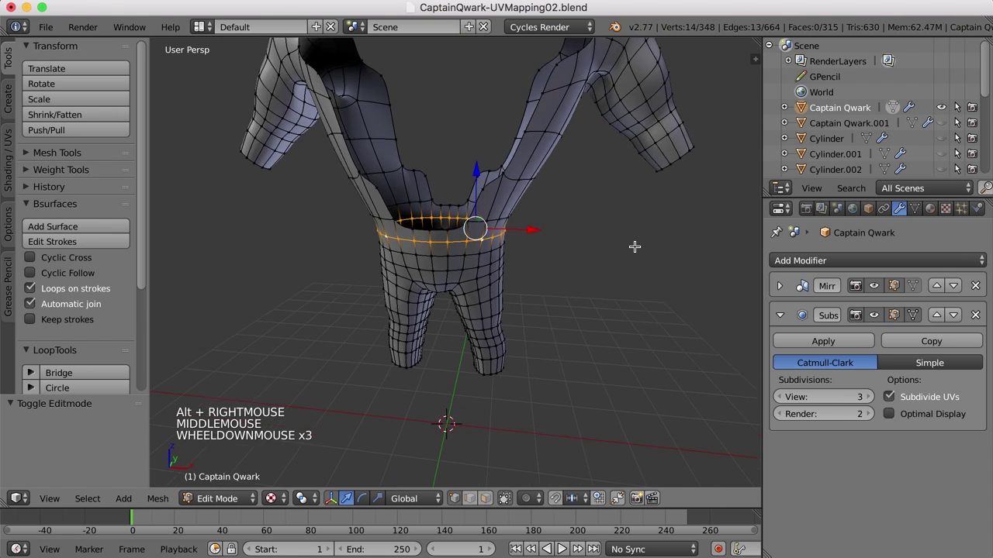
- Clear the selection, return to Object Mode, and apply the Mirror modifier
key("a")
key("Tab")
mouse_move(634, 255)
middle_mouse_down()
mouse_move(639, 270)
mouse_move(630, 271)
middle_mouse_up()
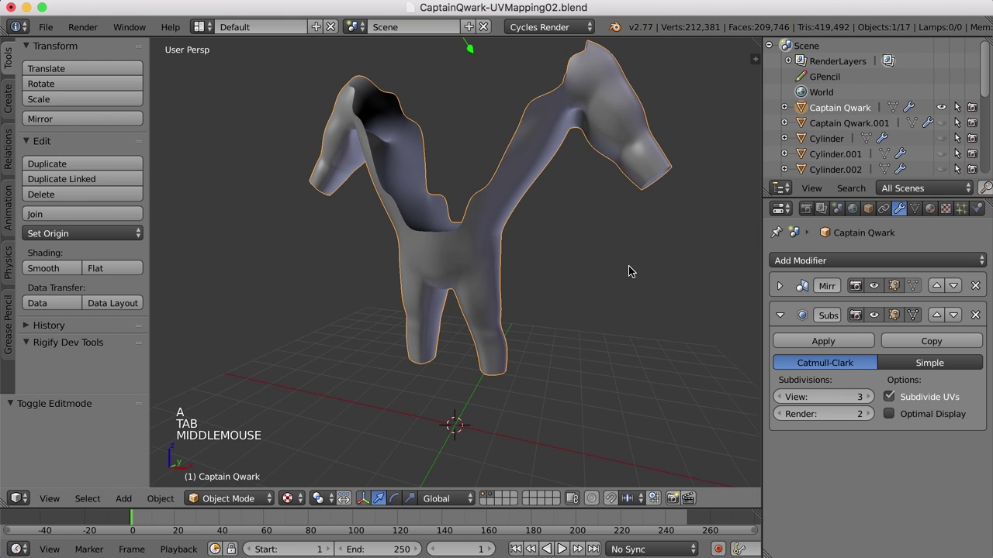
left_click(780, 287)
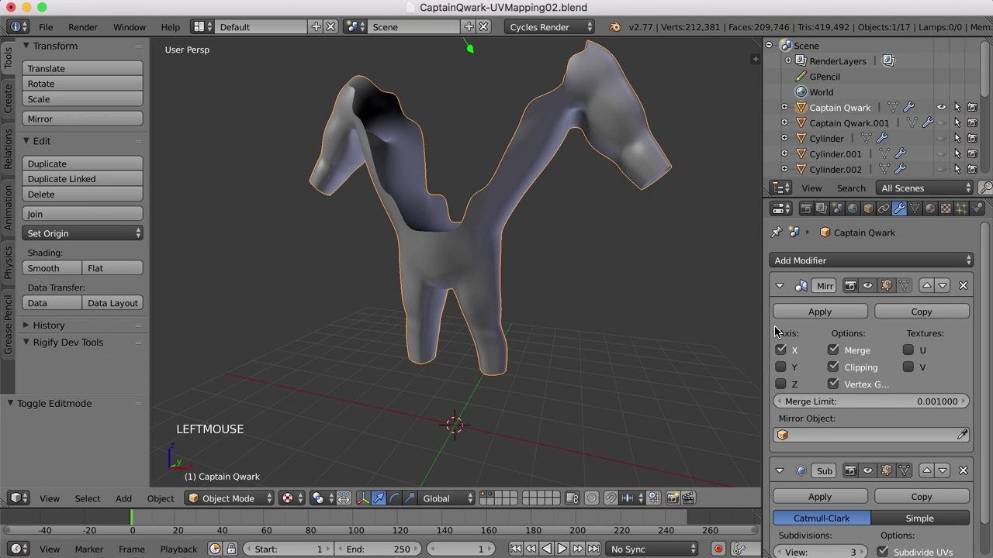
left_click(810, 312)
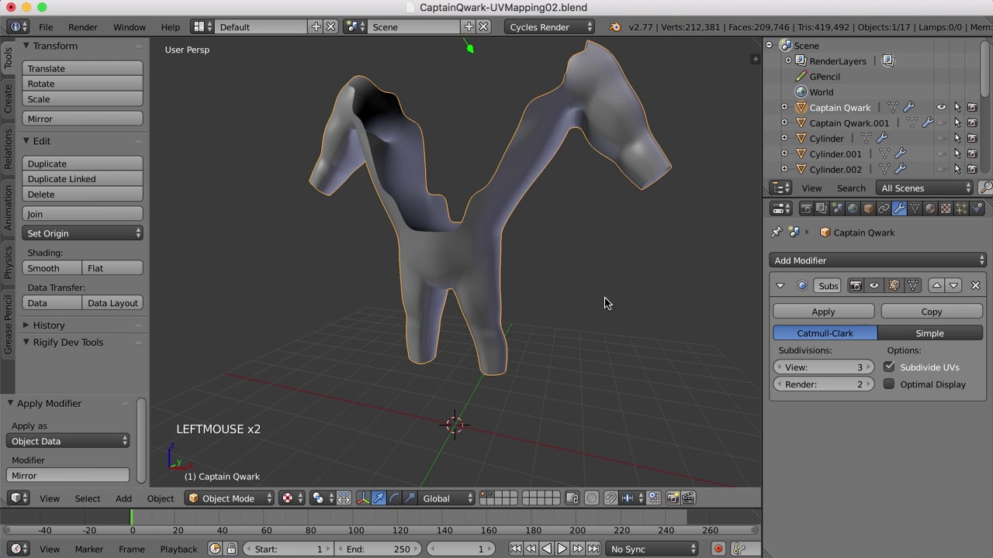
- Mark the edge loop around the waist as a seam
key("Tab")
scroll(503, 285, "up", 4)
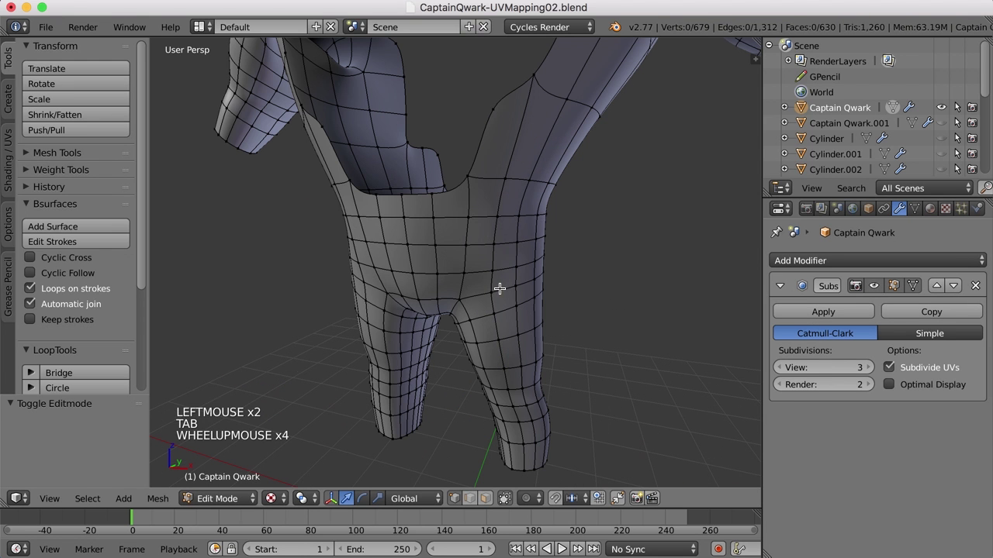
right_click(476, 218, "alt")
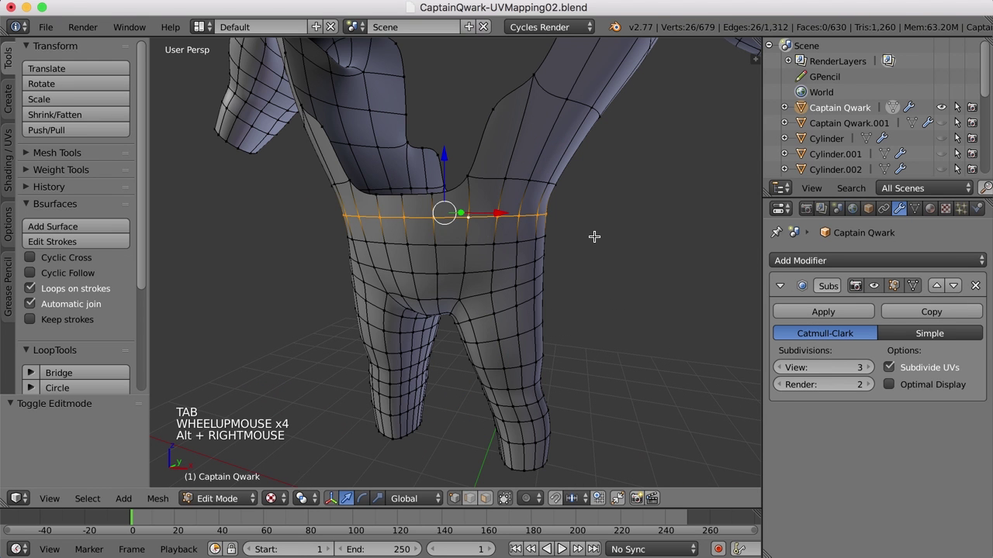
key("ctrl+e")
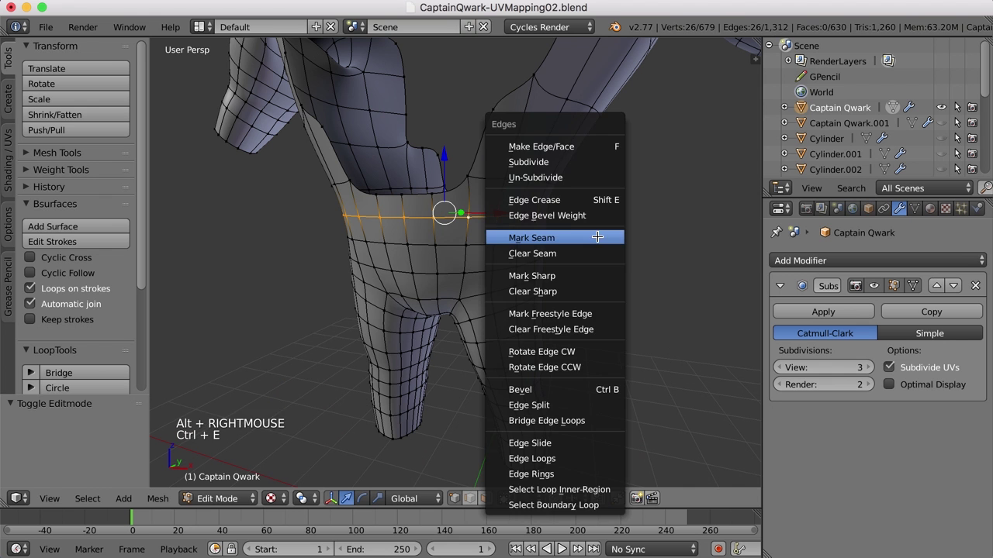
left_click(568, 238)
key("a")
scroll(584, 248, "down", 3)
- Mark a seam along the shortest edge path from the waist up the torso side to the arm
middle_click_drag(621, 244, 578, 245)
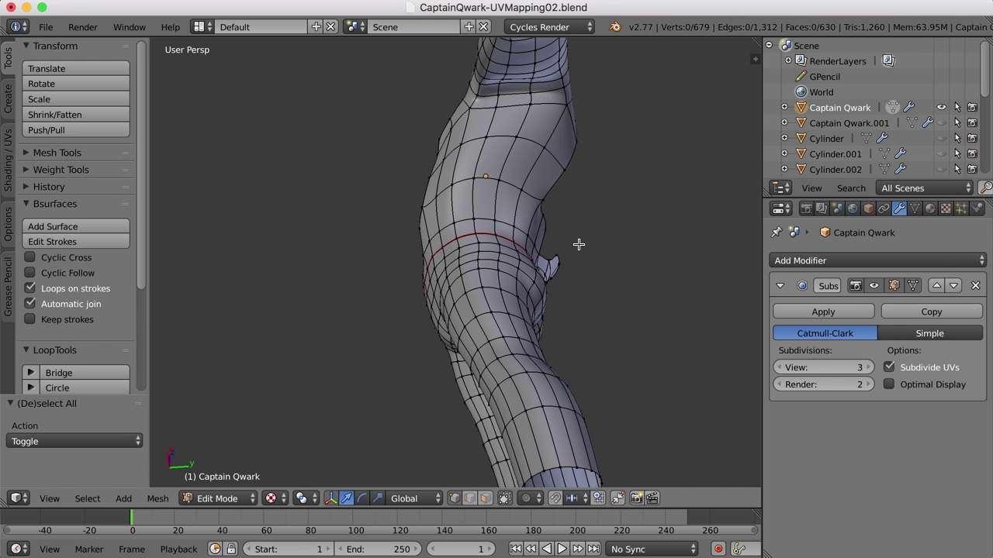
right_click(496, 233)
middle_click_drag(594, 231, 775, 175)
middle_click_drag(674, 195, 621, 231)
scroll(618, 228, "up", 1)
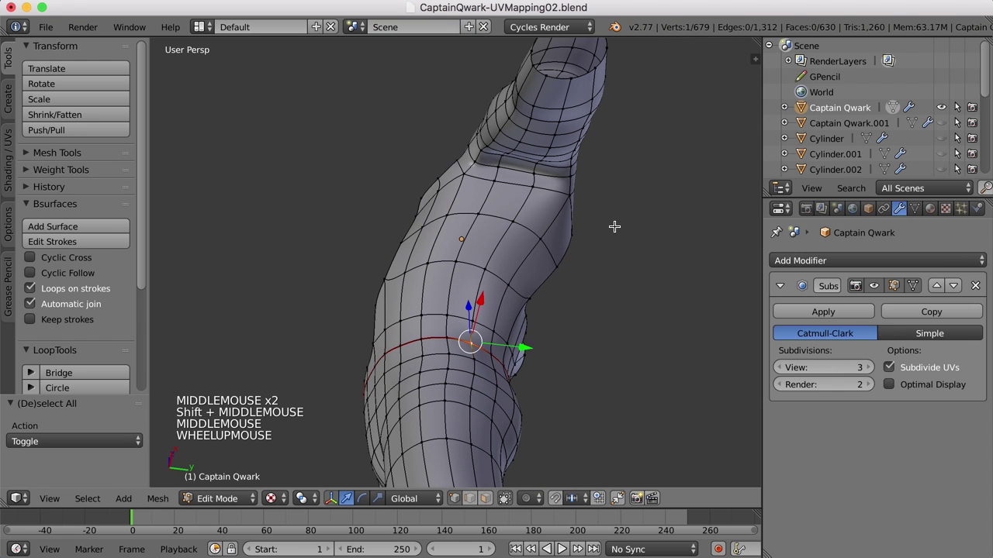
right_click(571, 76, "ctrl")
scroll(597, 184, "down", 2)
middle_click_drag(598, 184, 595, 243)
key("ctrl+e")
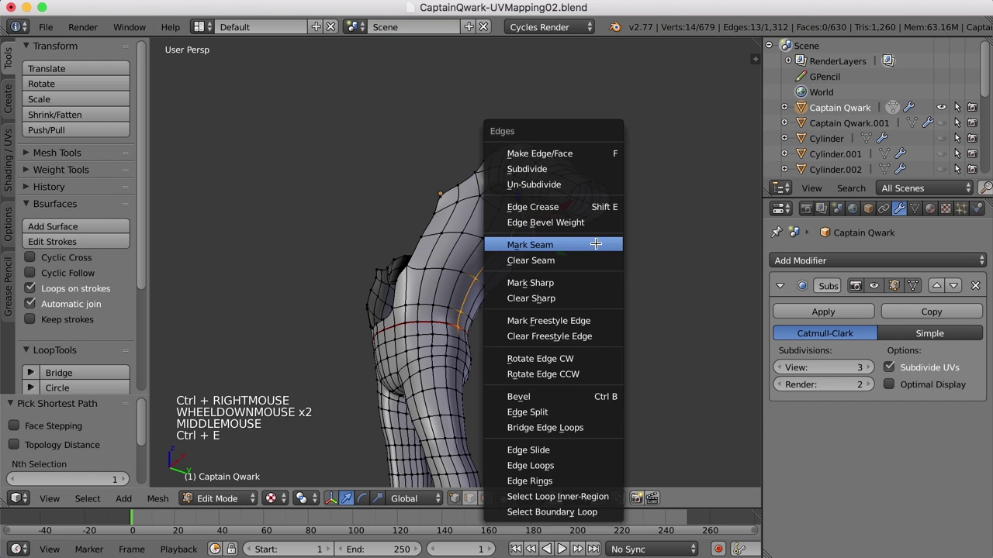
left_click(595, 244)
key("a")
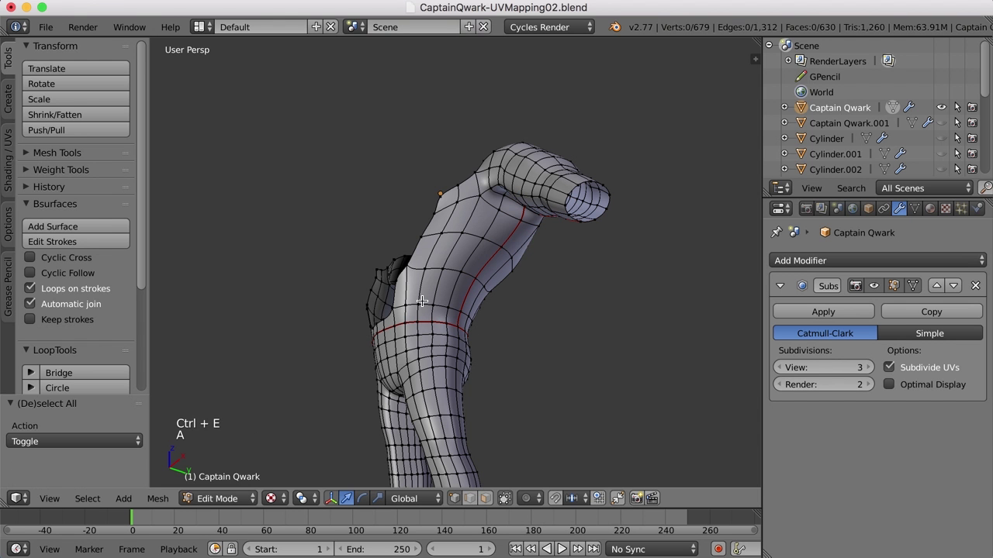
- Inspect the seams around the body and leg, selecting a vertex on the waist seam
middle_click_drag(419, 314, 461, 308)
scroll(472, 326, "down", 1)
middle_click_drag(541, 216, 525, 243)
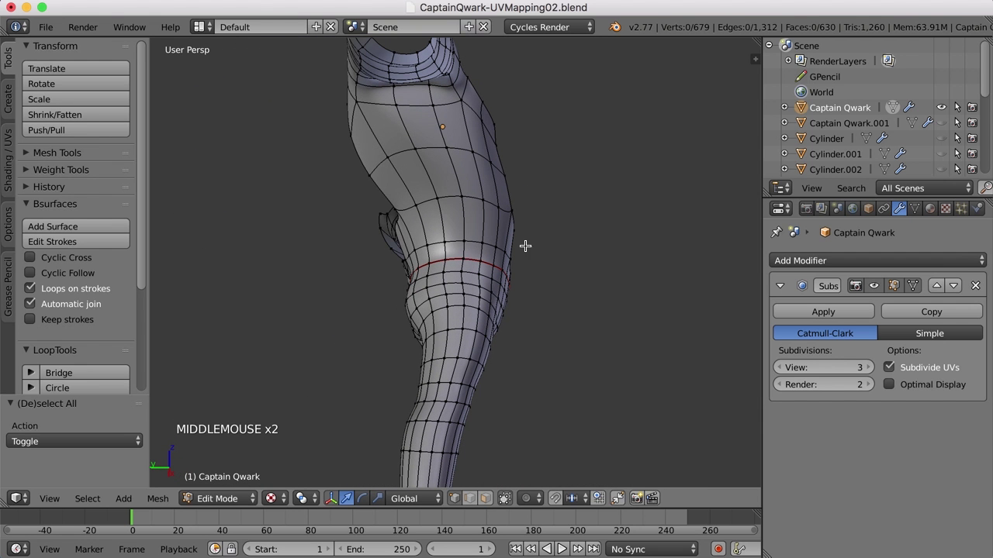
right_click(446, 257)
middle_click_drag(446, 258, 459, 204)
scroll(530, 193, "up", 1, "shift")
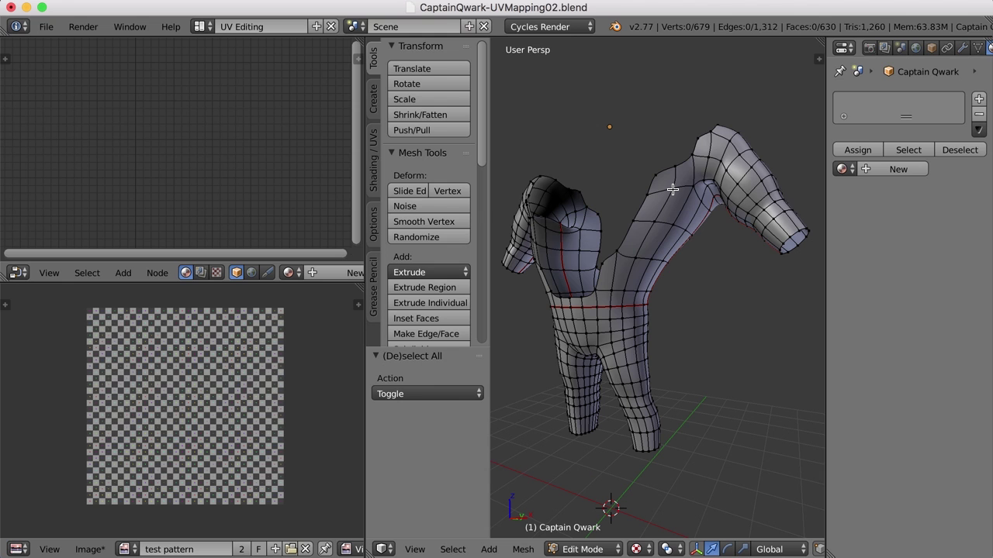
- Unwrap the seam-bounded upper body and assign it the UV Test checker material
key("l")
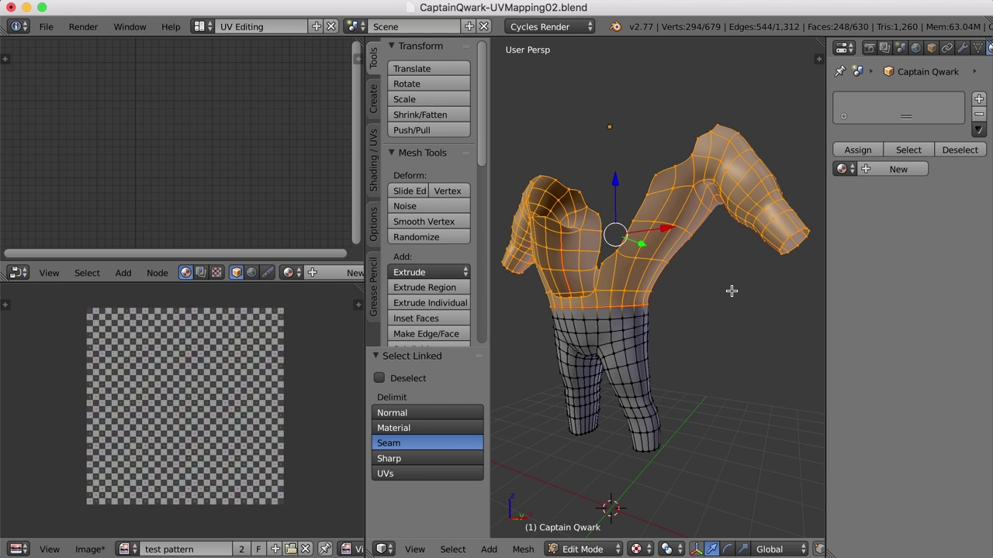
key("u")
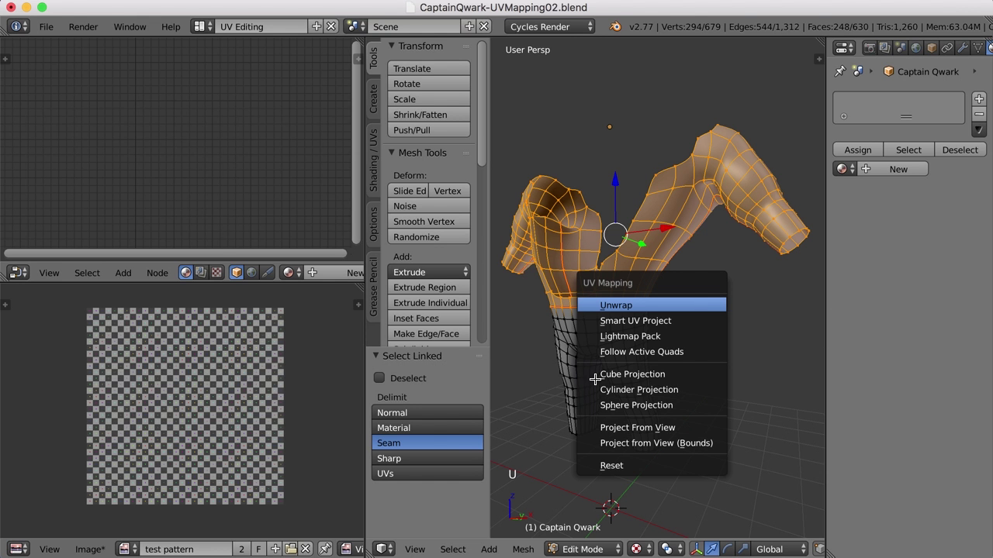
left_click(617, 306)
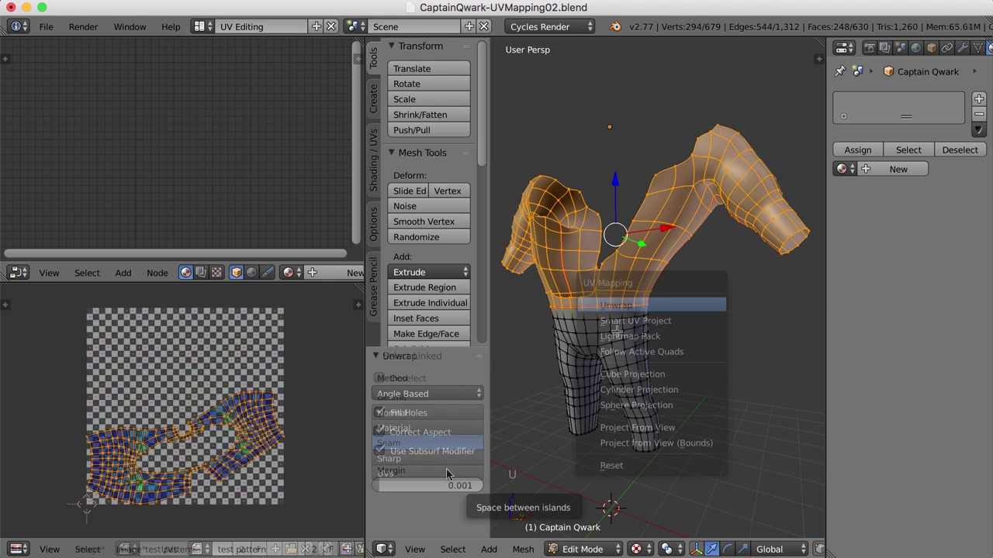
left_click(290, 273)
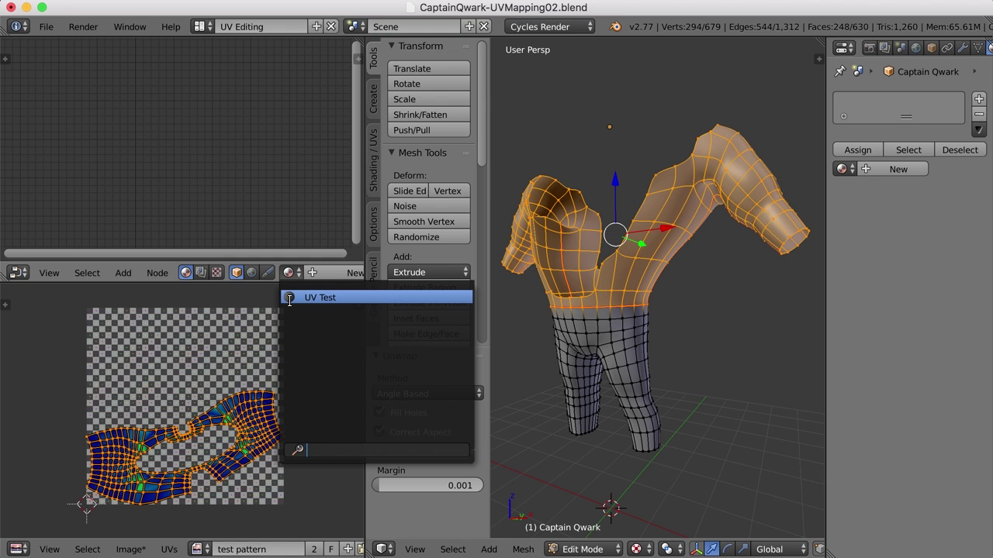
left_click(311, 298)
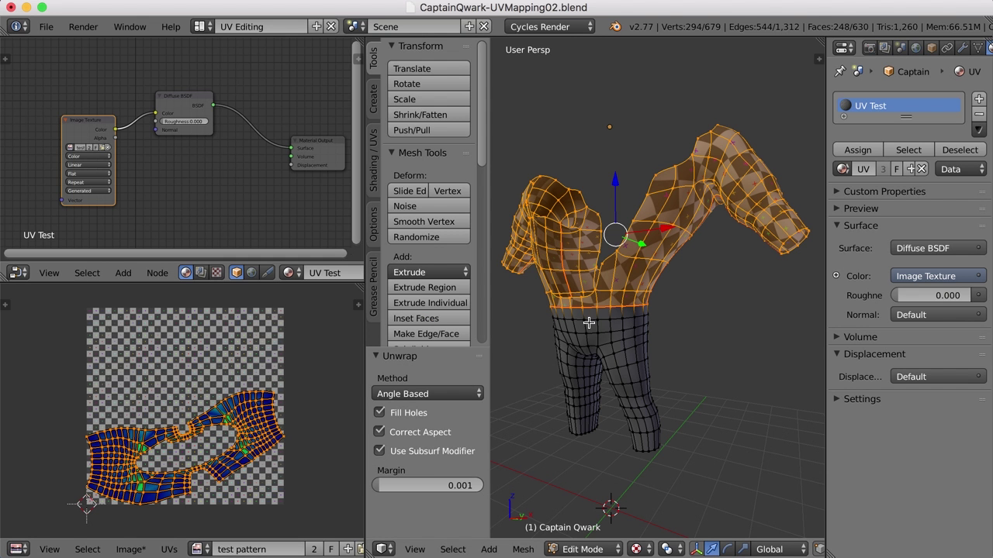
- In edge select mode, mark an edge at the front of the torso as a seam
middle_click_drag(589, 322, 619, 273)
scroll(623, 324, "up", 2)
scroll(638, 319, "up", 2)
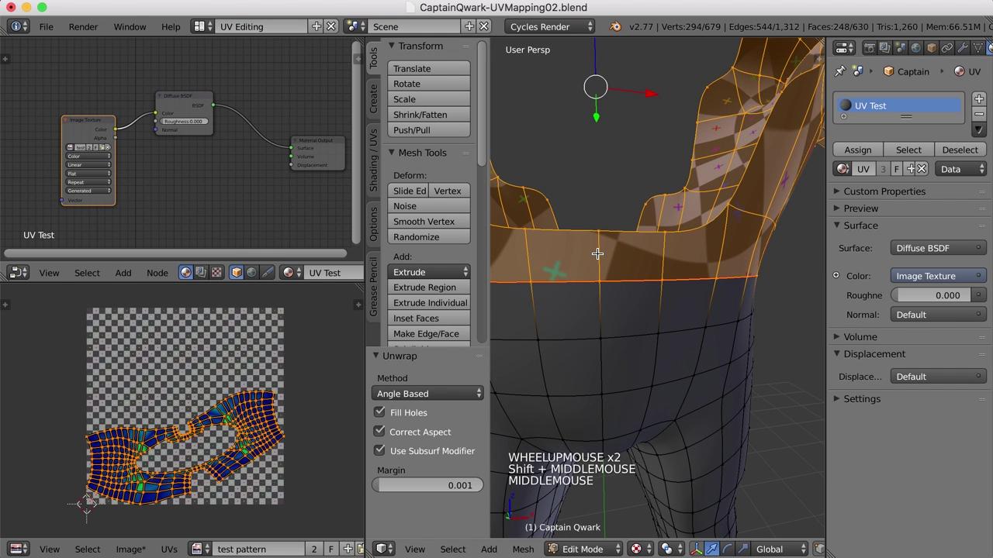
key("a")
key("ctrl+Tab")
left_click(600, 252)
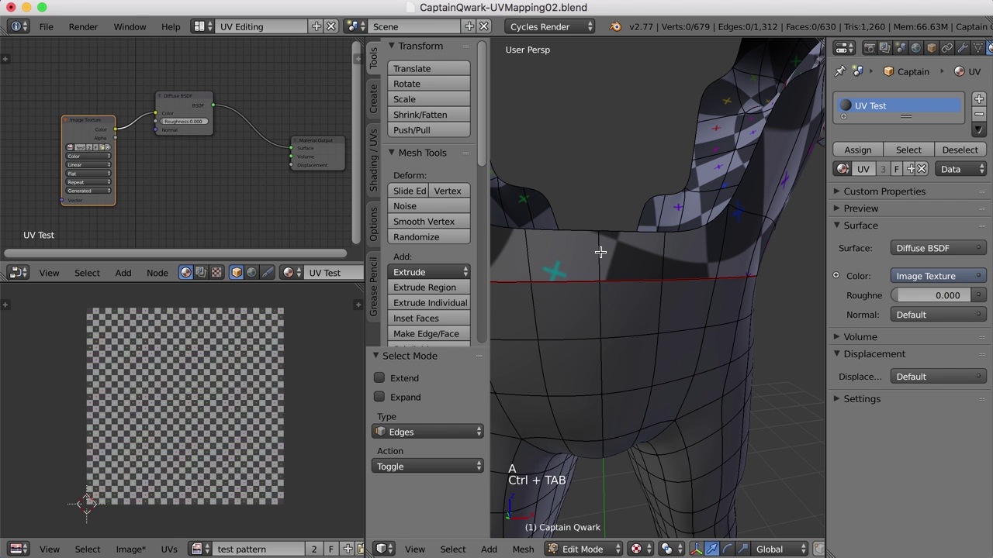
right_click(601, 252)
key("ctrl+e")
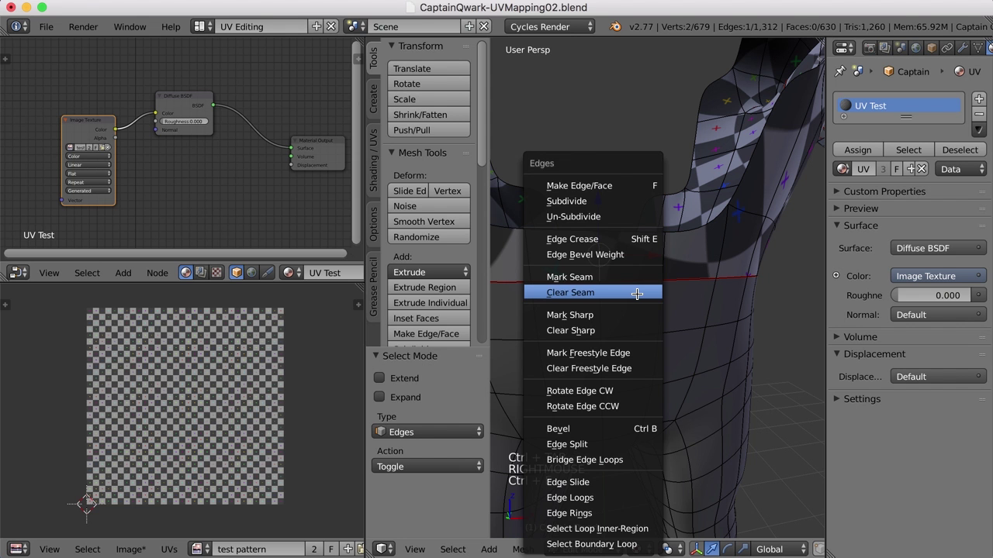
left_click(616, 276)
- Mark a second front edge near the torso opening as a seam
key("a")
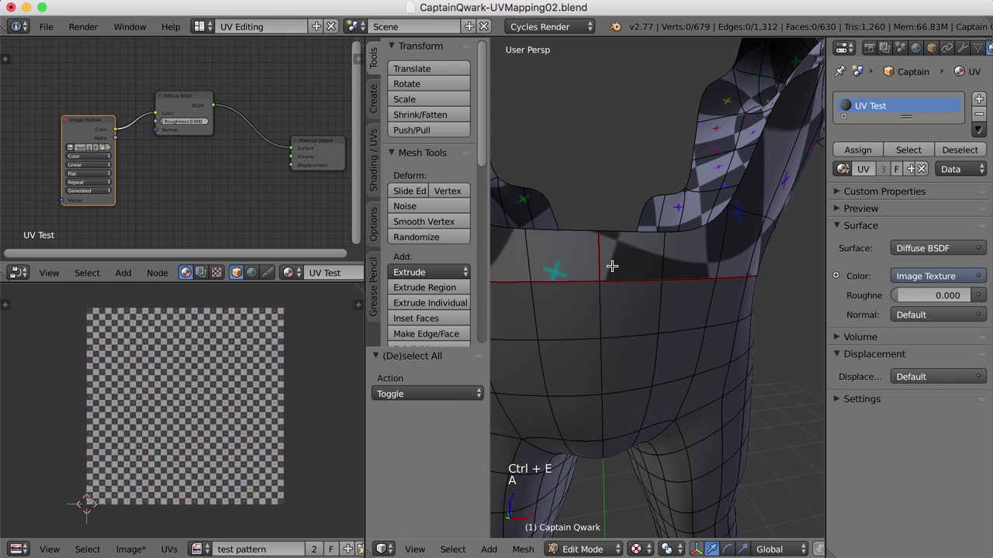
middle_click_drag(610, 266, 609, 274)
right_click(600, 267)
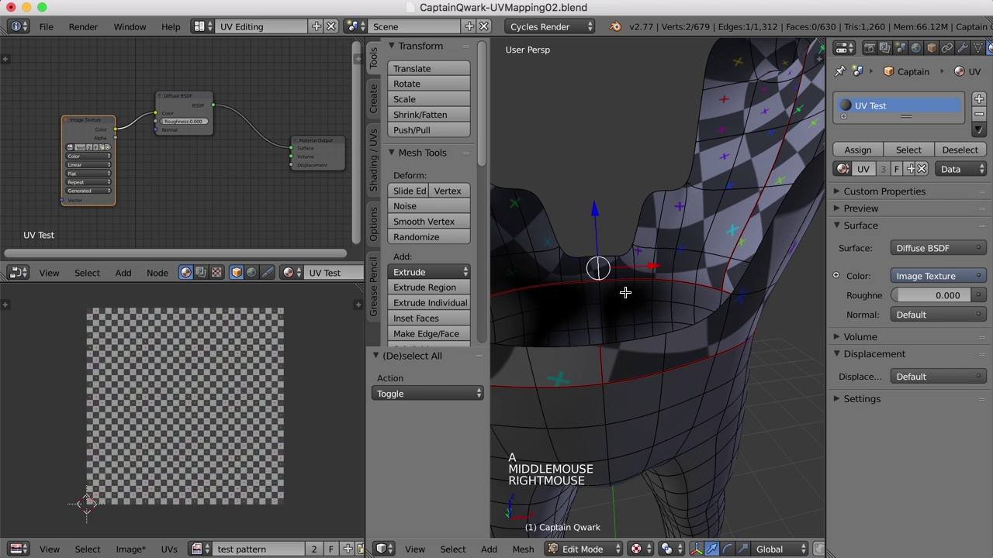
key("ctrl+e")
left_click(620, 277)
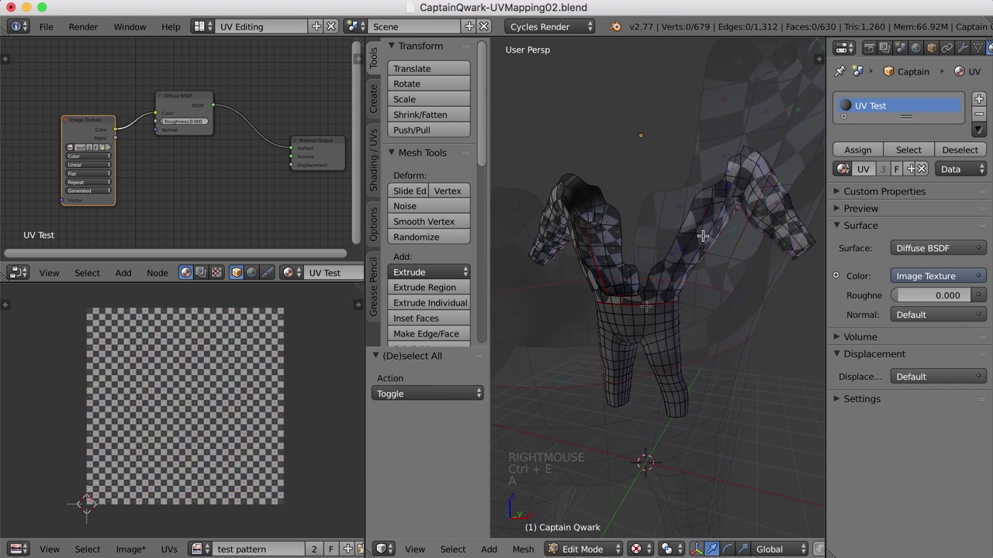
- Unwrap the right and left arm pieces separately, then select the whole mesh
key("l")
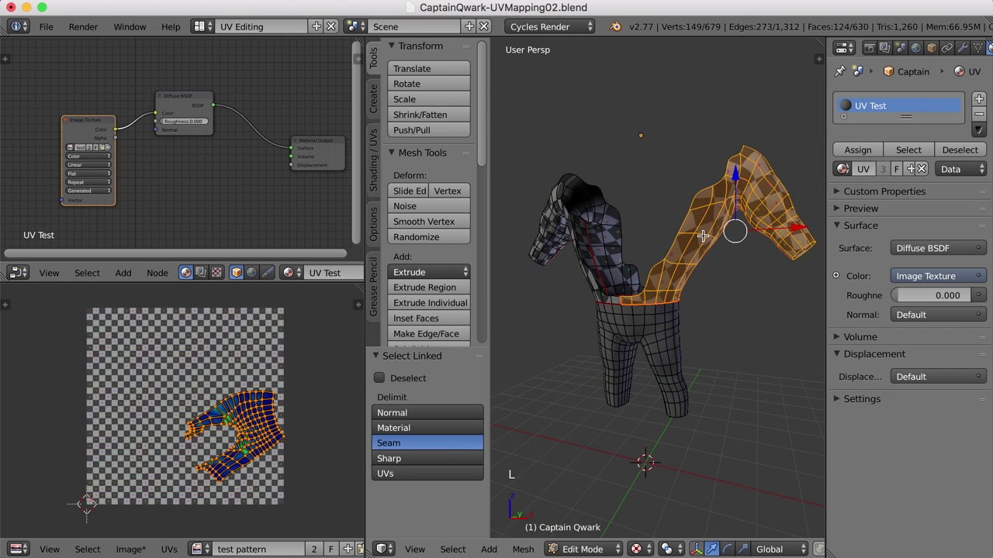
key("u")
left_click(702, 235)
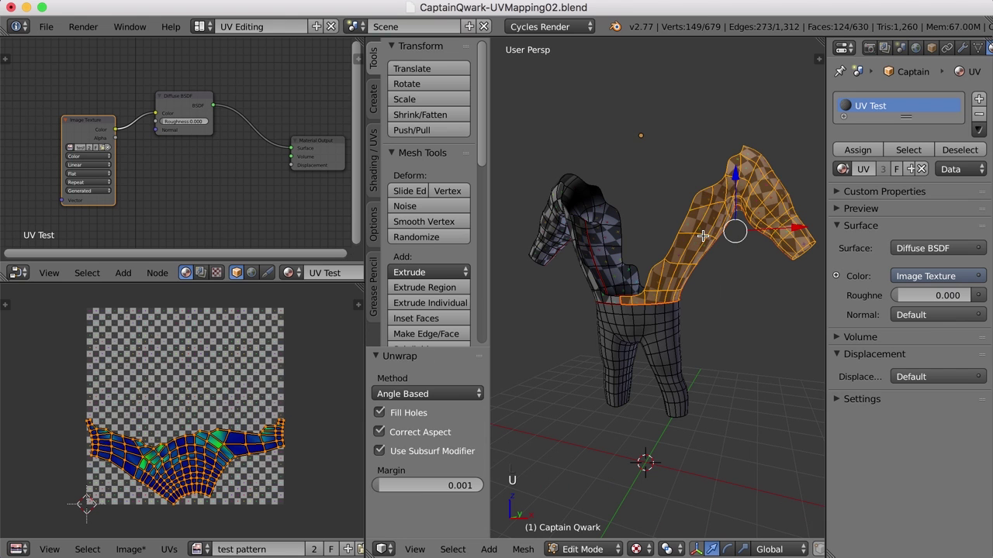
key("a")
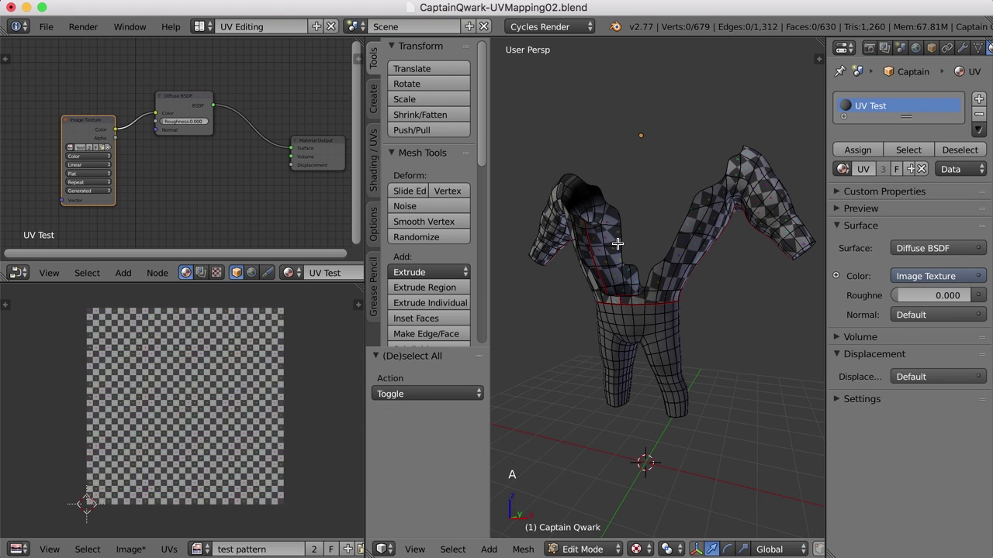
key("l")
key("u")
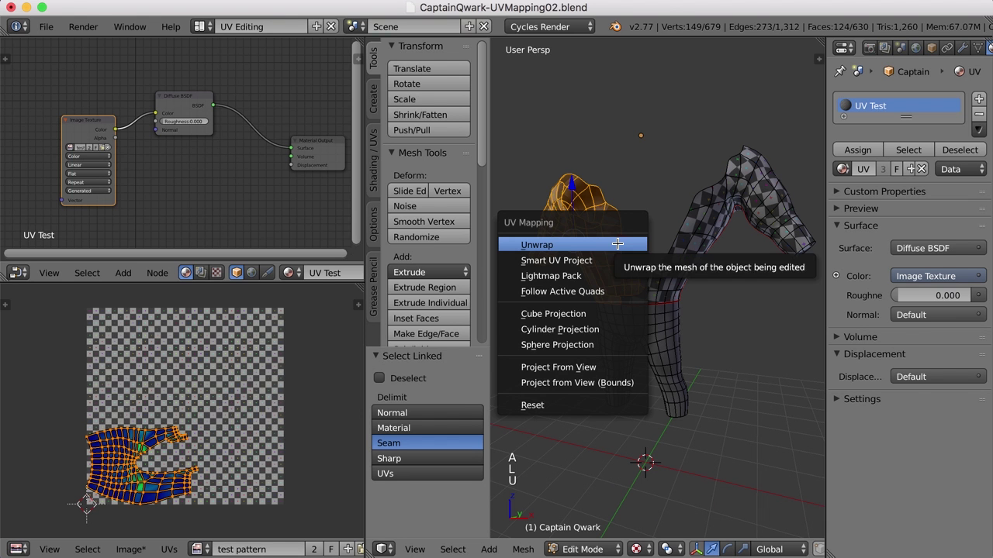
left_click(617, 244)
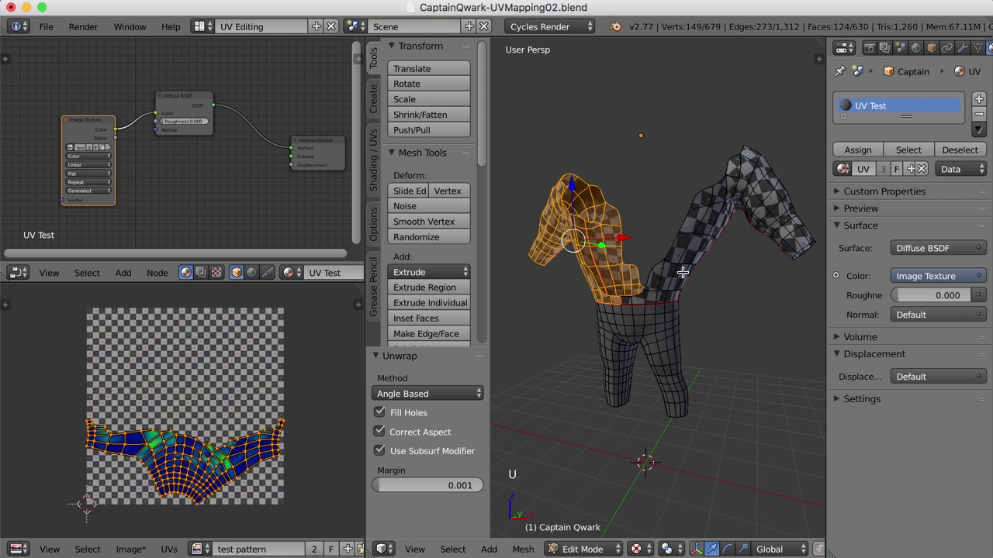
key("a")
key("a")
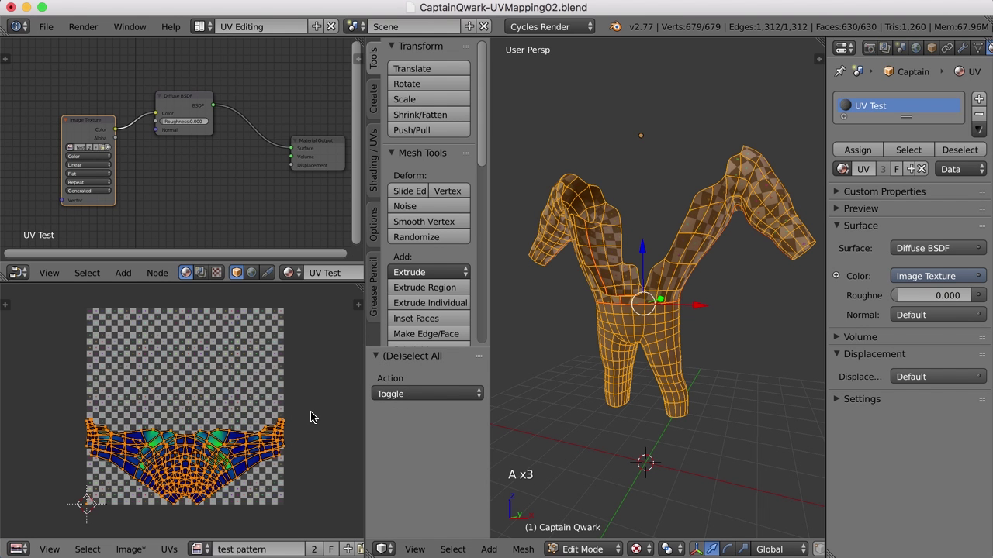
- Pack all UV islands into the texture space and inspect the checkered mesh
key("ctrl+p")
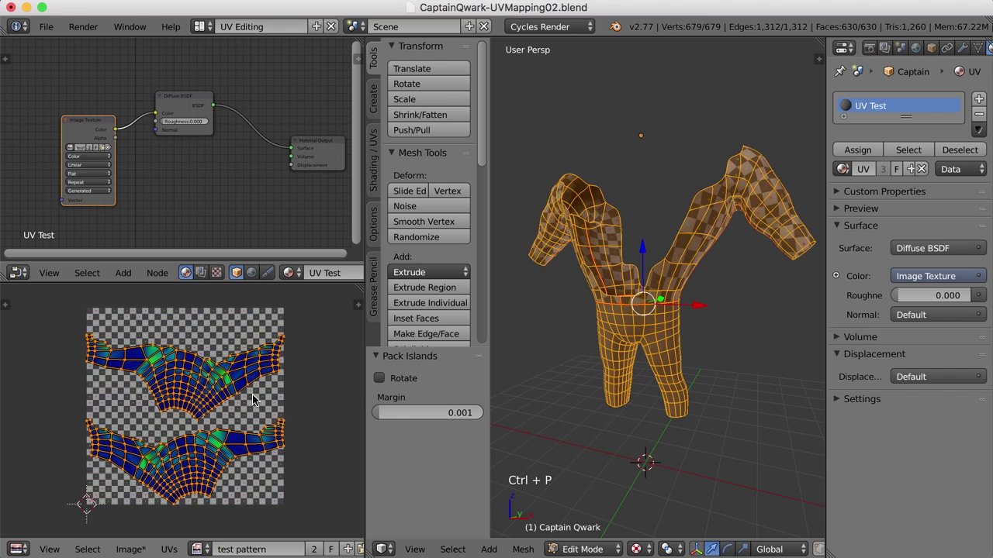
key("a")
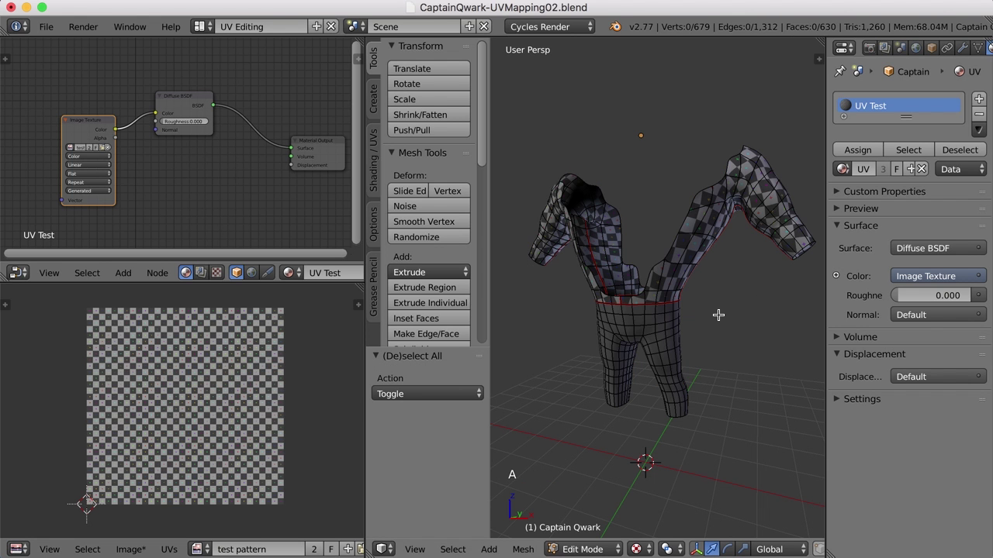
middle_click(719, 315)
middle_click_drag(718, 315, 600, 219)
middle_click_drag(639, 278, 675, 279)
middle_click_drag(605, 287, 698, 318)
- Return to Object Mode, unhide the whole character, and select everything
key("Tab")
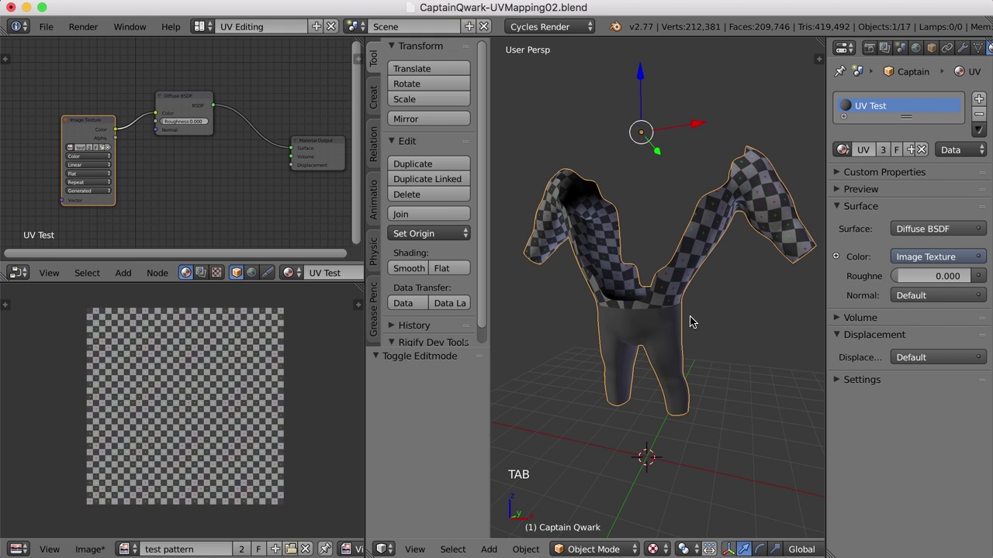
key("alt+h")
key("a")
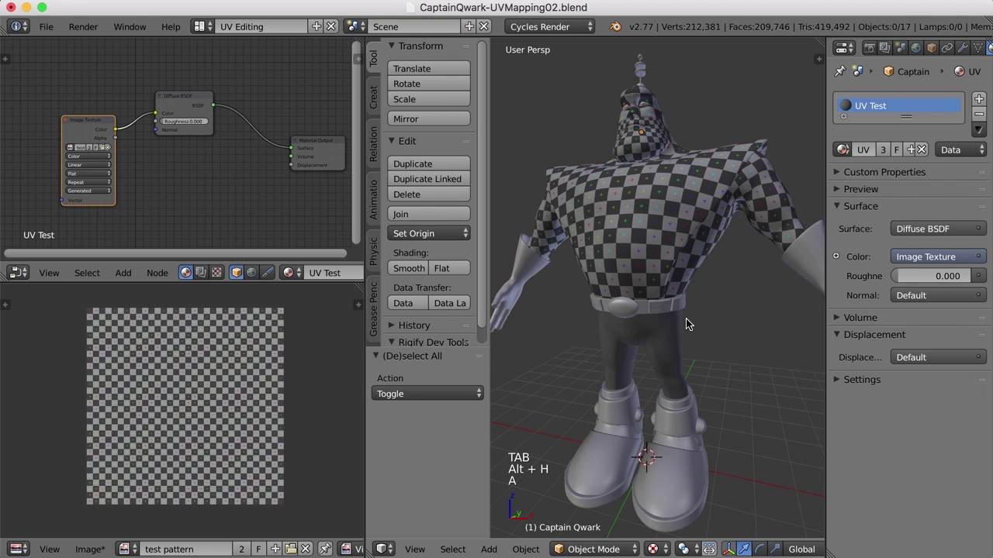
scroll(693, 326, "down", 1)
middle_click_drag(693, 326, 695, 336)
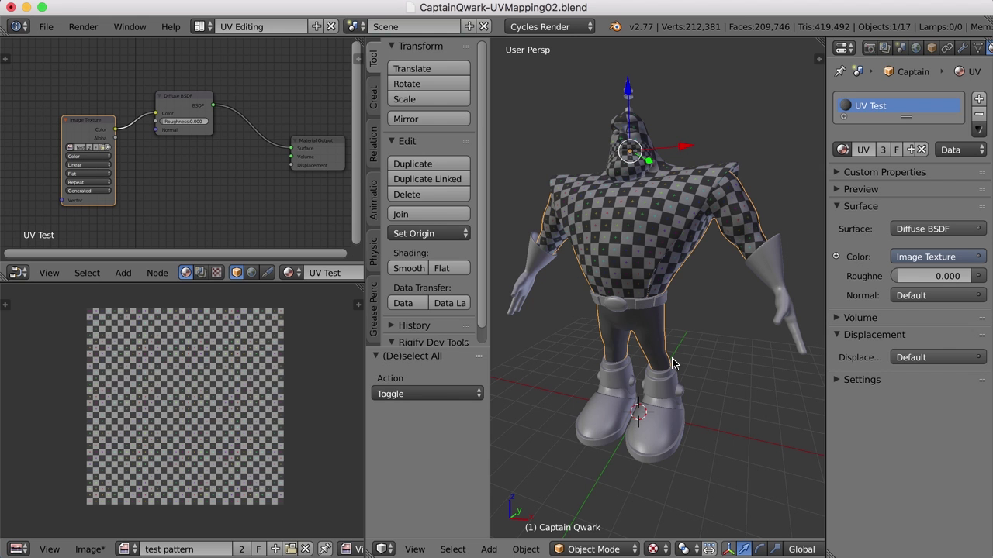
- Isolate the body mesh and mark the edge loop down the inside of the leg as a seam
key("shift+h")
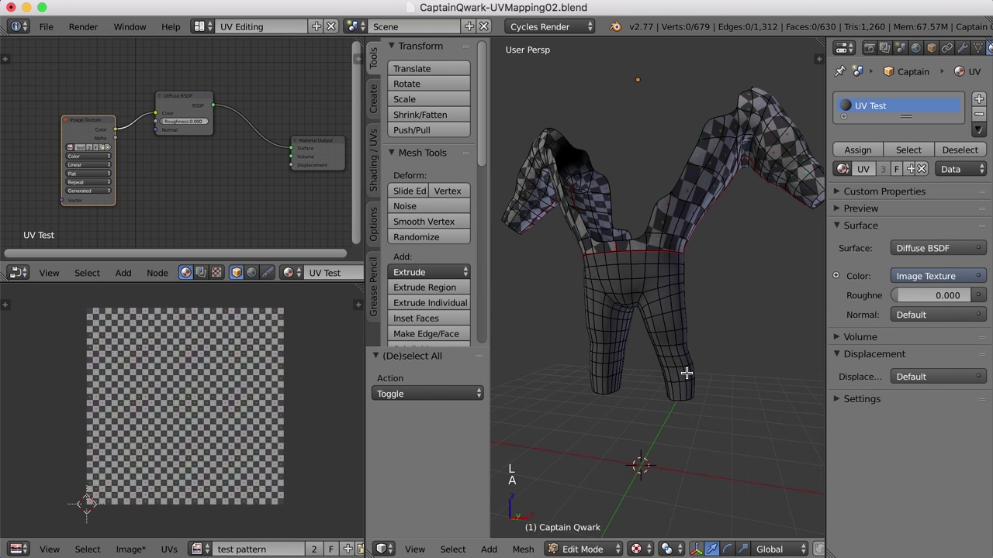
middle_click_drag(686, 374, 685, 295)
scroll(692, 353, "up", 3)
right_click(702, 314, "alt")
scroll(709, 326, "down", 1)
middle_click_drag(709, 329, 709, 340)
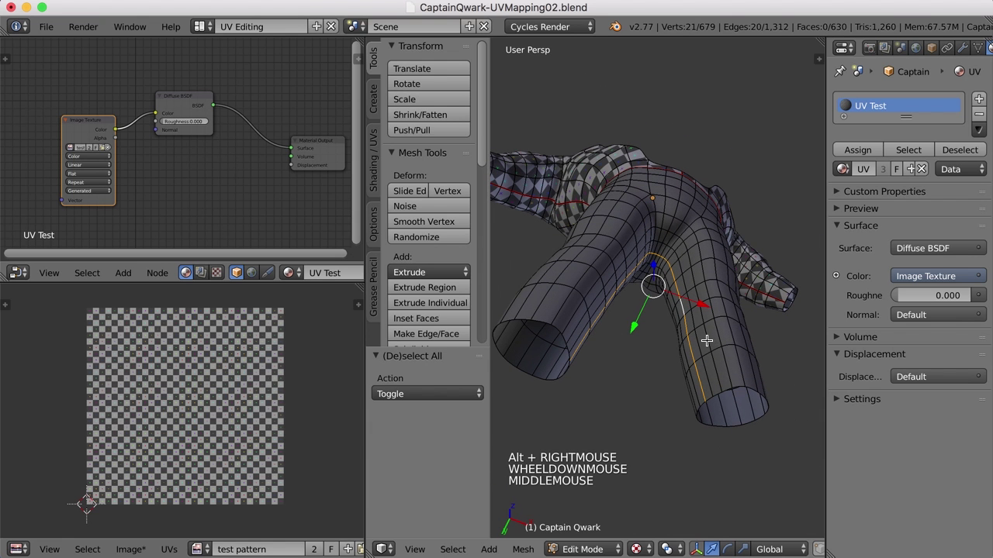
key("ctrl+e")
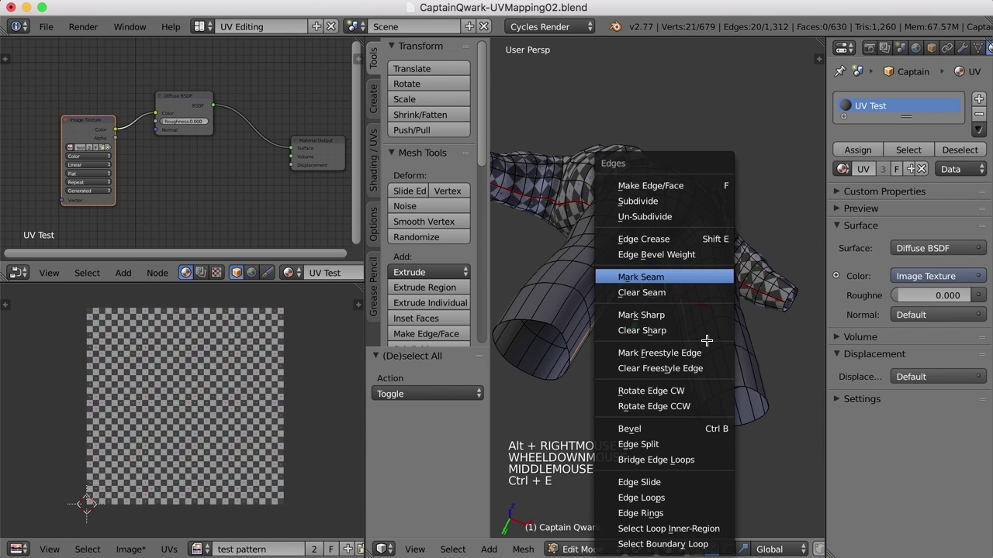
left_click(690, 273)
key("a")
- Select the linked pelvis-and-legs region and unwrap it
mouse_move(710, 332)
middle_mouse_down()
mouse_move(701, 348)
mouse_move(721, 341)
mouse_move(705, 348)
middle_mouse_up()
key("l")
key("l")
scroll(716, 349, "down", 3)
key("u")
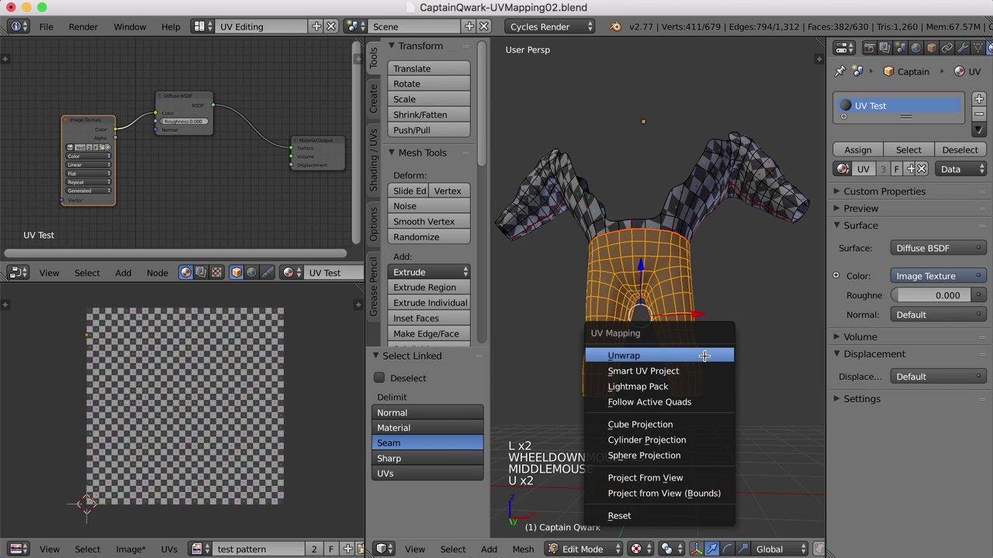
left_click(633, 356)
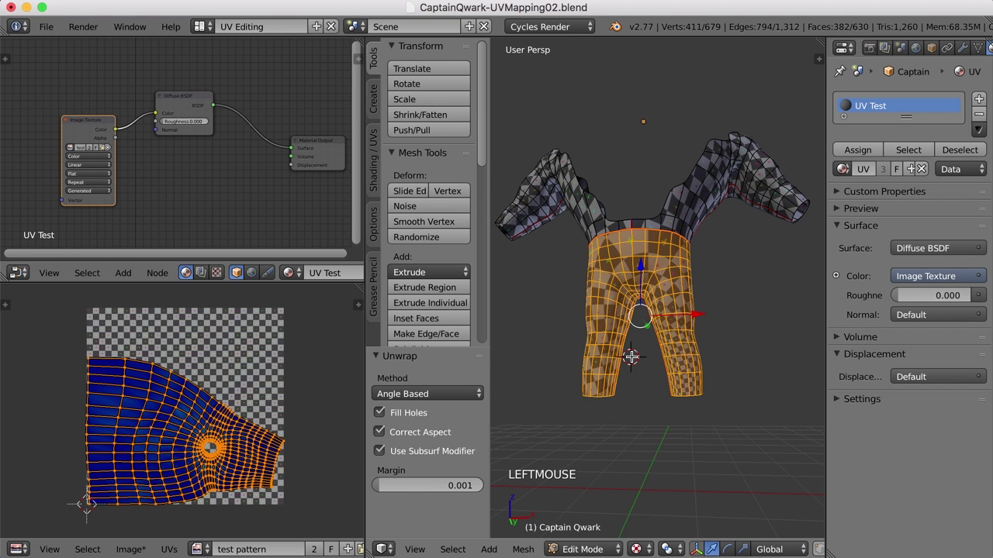
middle_click_drag(646, 398, 620, 232)
- Mark a seam along the edge path from the red seam ring down the leg to the ankle
scroll(653, 386, "up", 3)
key("a")
left_click(605, 109, "alt")
key("a")
right_click(603, 101)
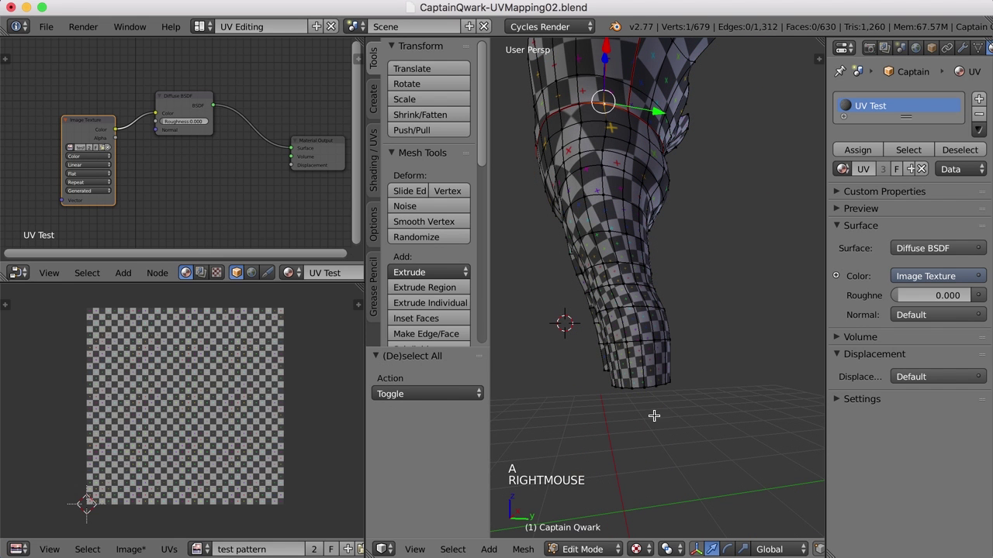
right_click(645, 386, "ctrl")
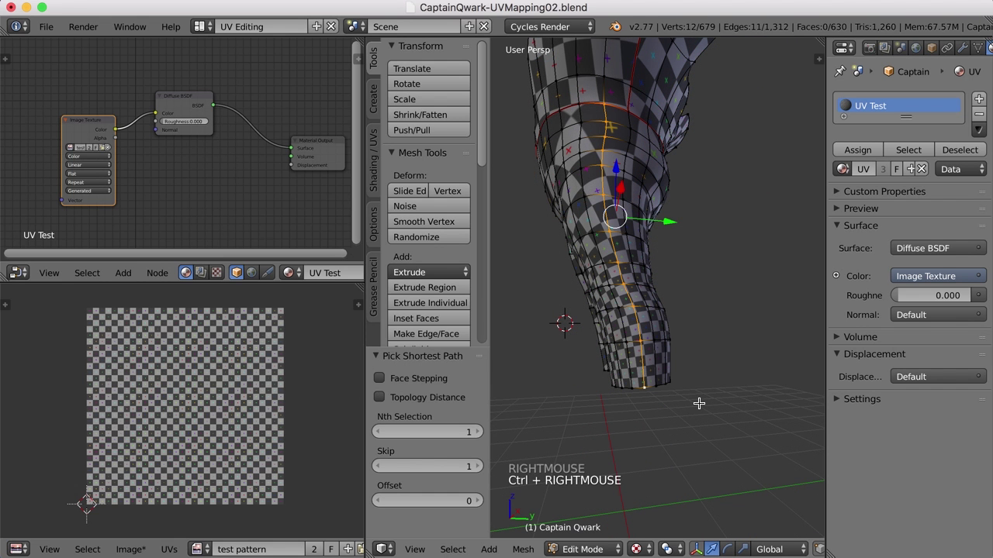
key("ctrl+e")
key("ctrl+e")
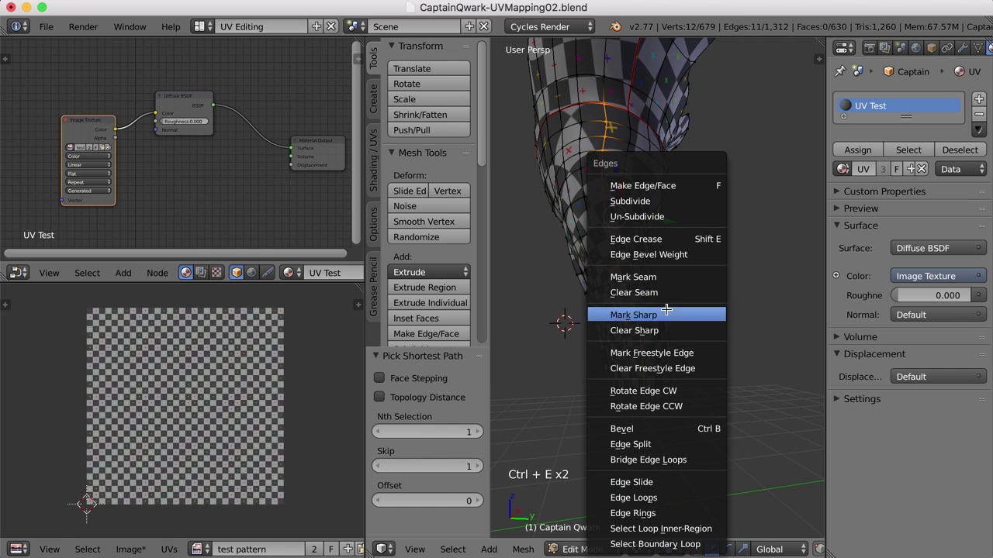
left_click(659, 276)
key("a")
- Select the seam-bounded leg region and unwrap it
middle_click_drag(659, 276, 667, 268, "shift")
middle_click_drag(667, 268, 683, 272)
key("l")
key("l")
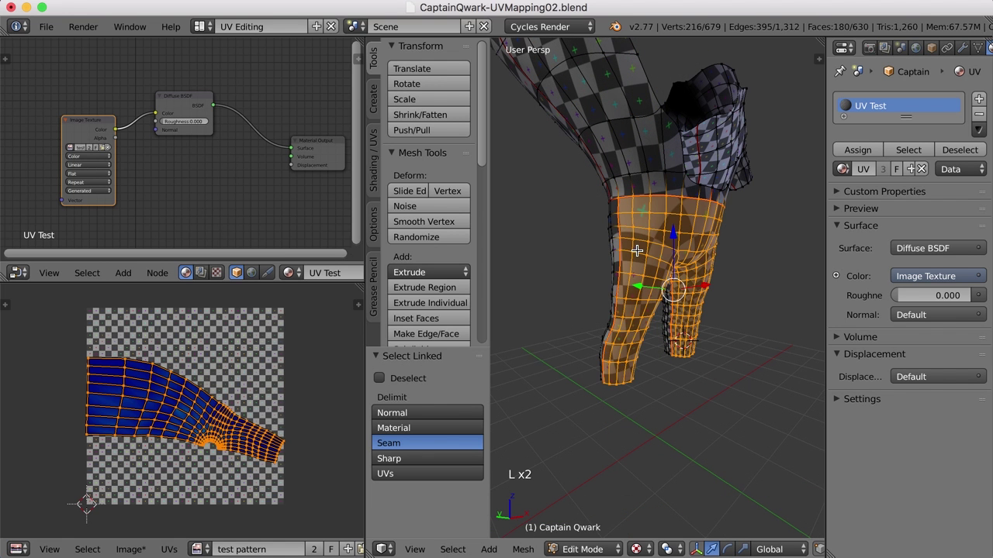
key("u")
left_click(636, 250)
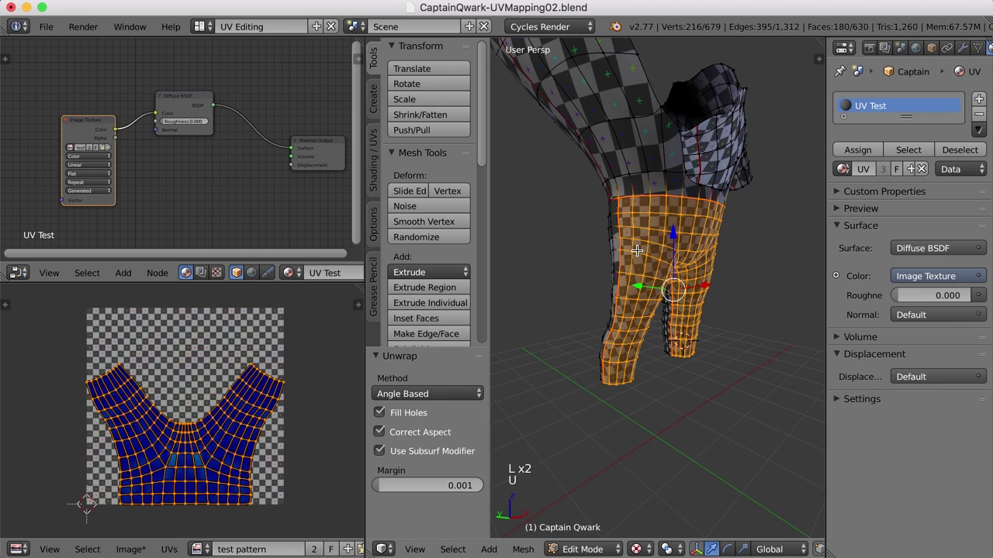
- Select the linked lower leg section and unwrap it separately
middle_click_drag(631, 246, 673, 251)
key("a")
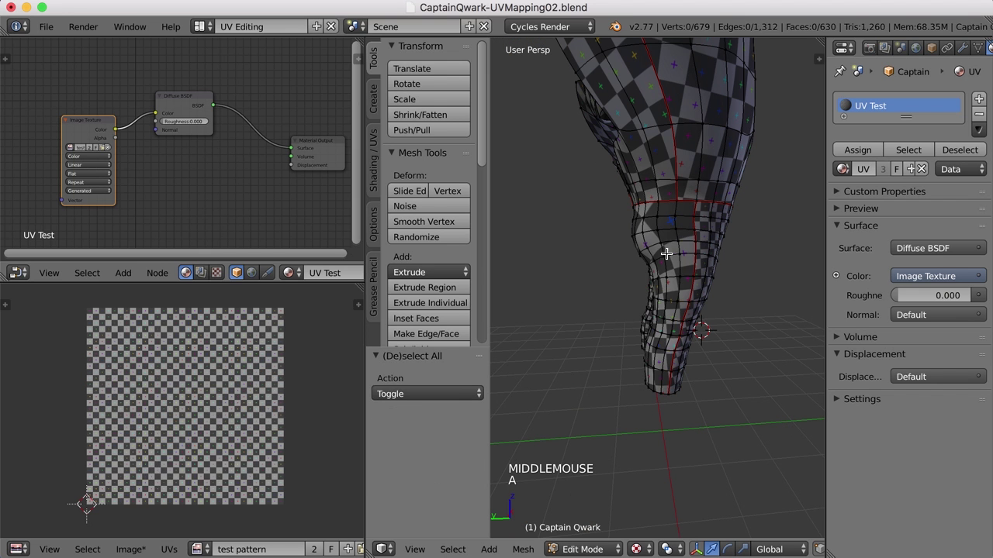
key("l")
key("u")
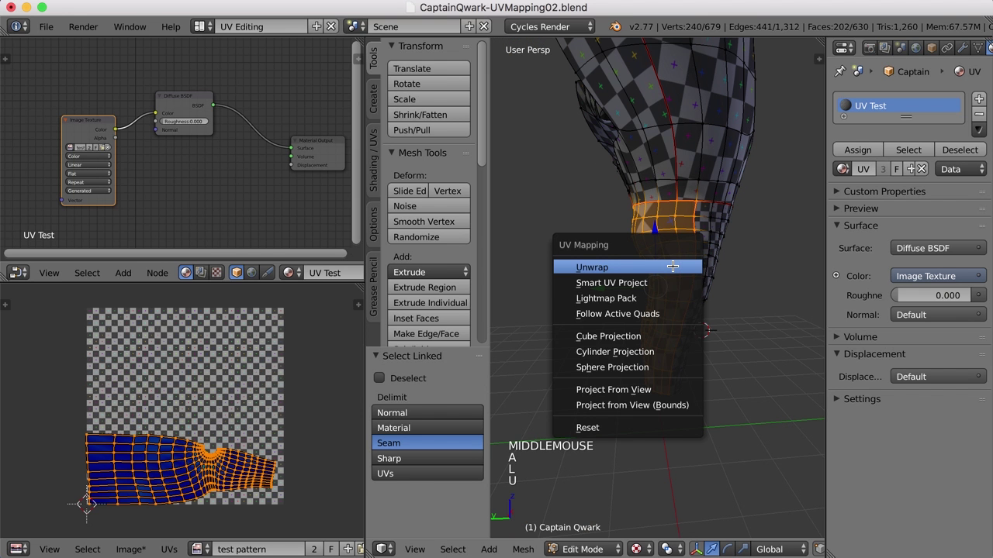
left_click(672, 266)
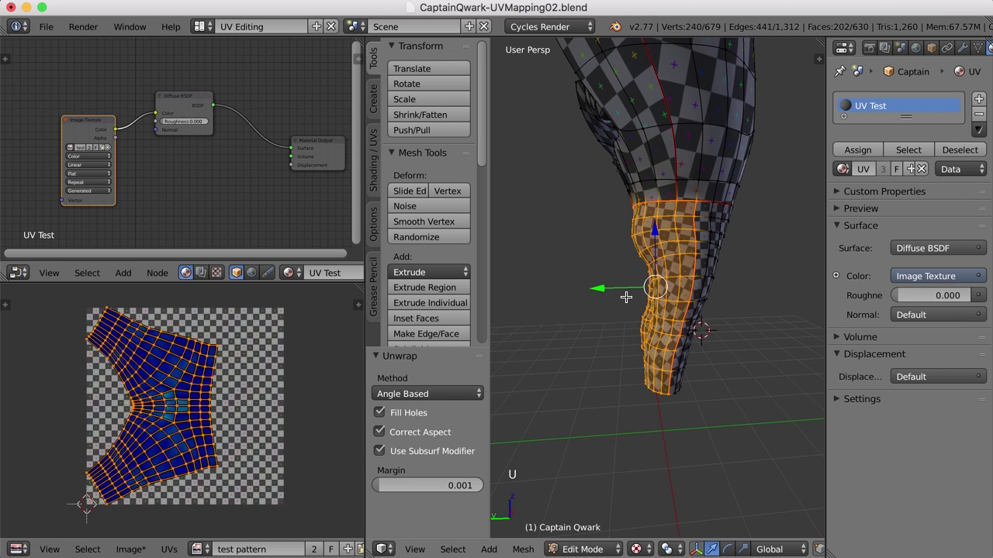
key("a")
middle_click_drag(732, 323, 651, 302)
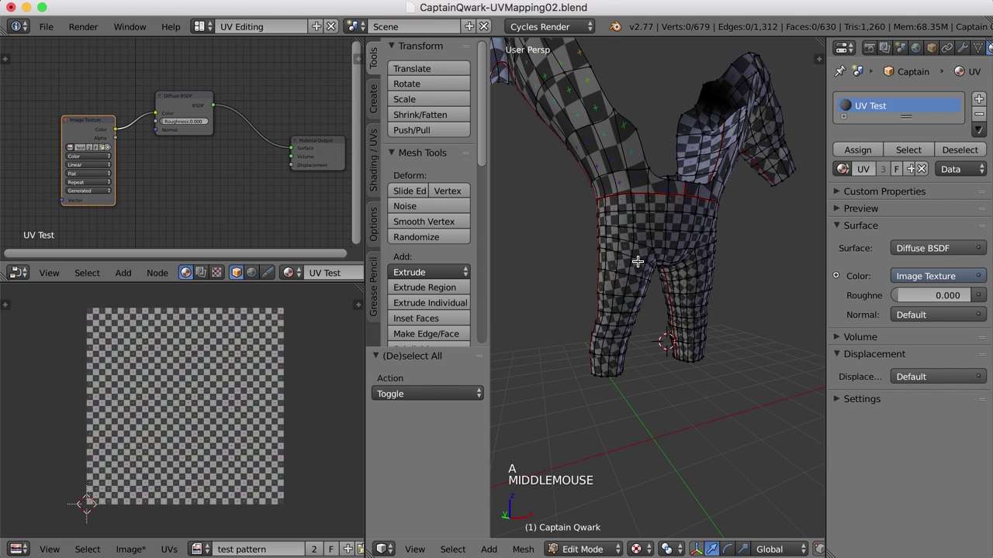
- Average all UV island scales, pack them into the texture square, then return to Object Mode
key("a")
scroll(620, 309, "down", 1)
scroll(624, 308, "down", 1)
middle_click_drag(624, 308, 559, 312)
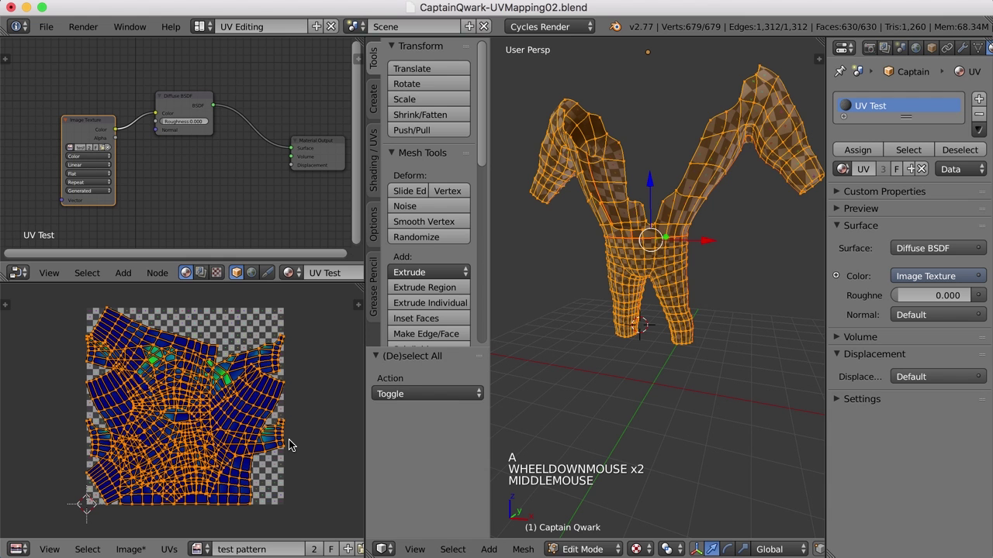
key("ctrl+a")
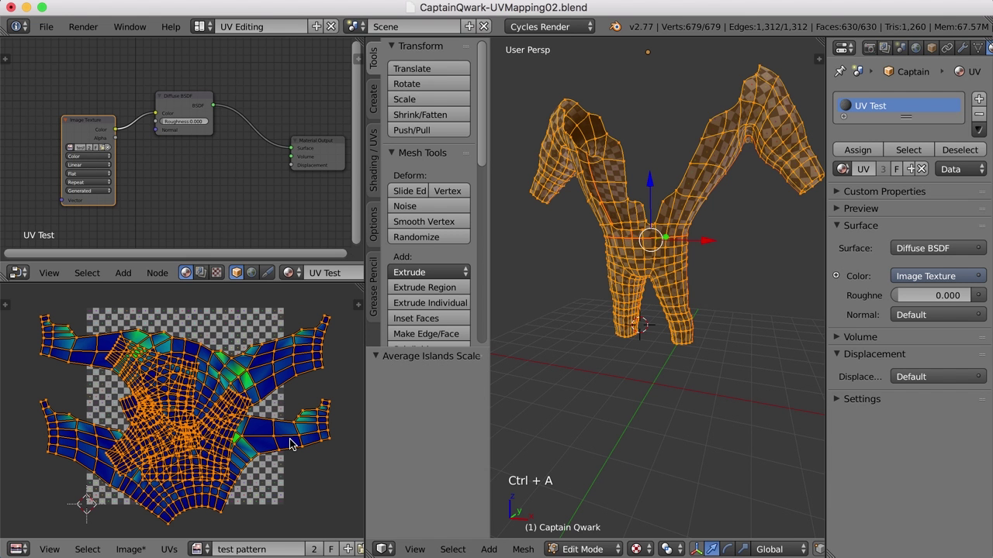
key("ctrl+p")
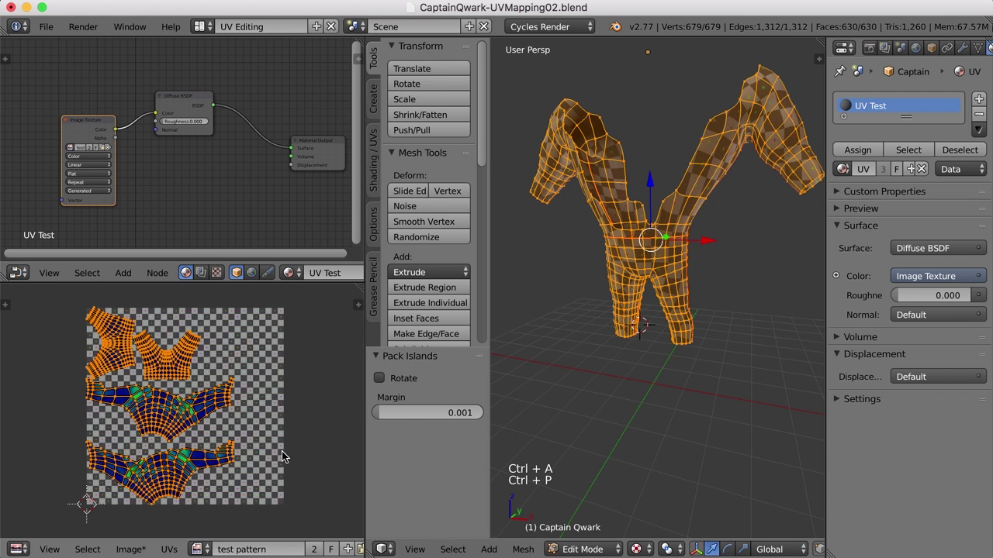
key("a")
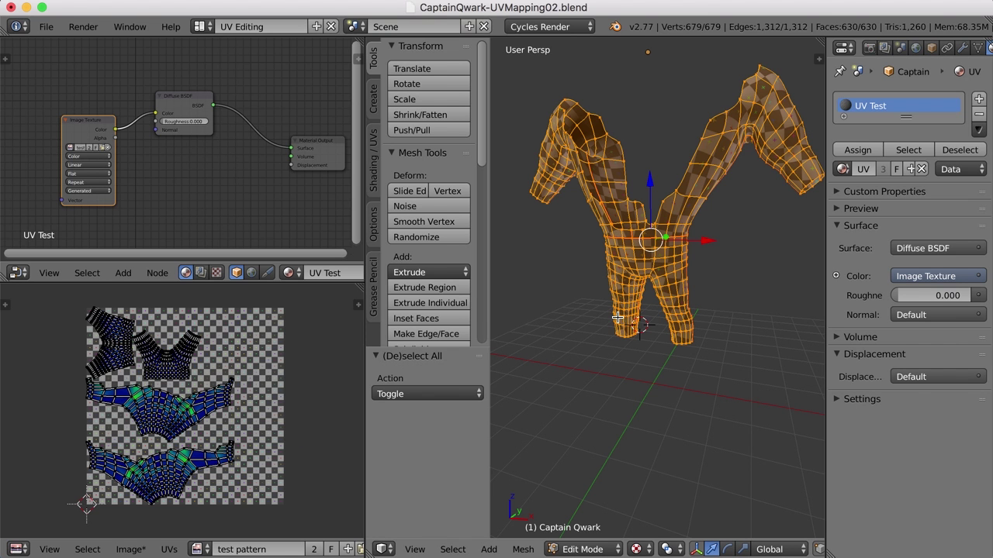
key("a")
key("Tab")
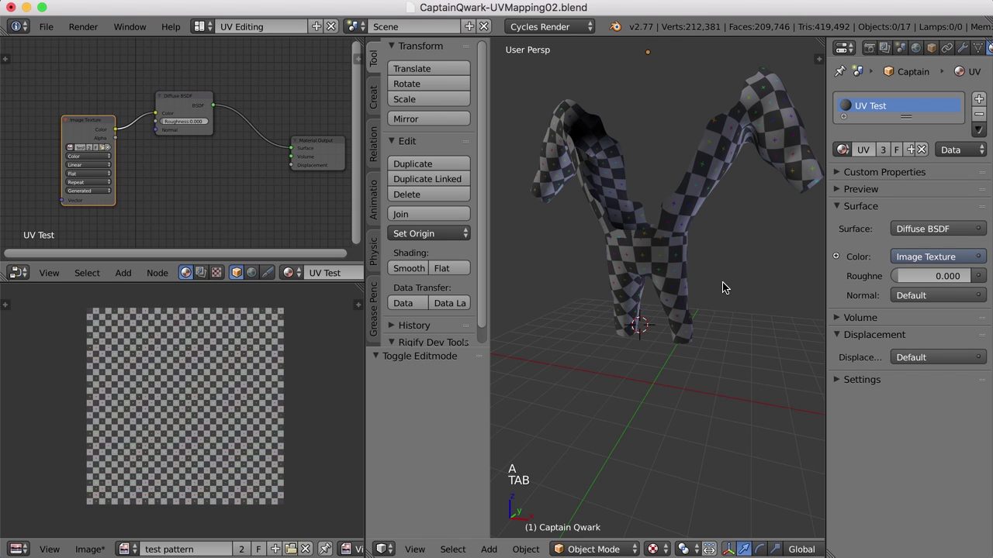
- Unhide the full character, frame the checker-textured body, and bring up the RC_qwark reference image
key("alt+h")
key("a")
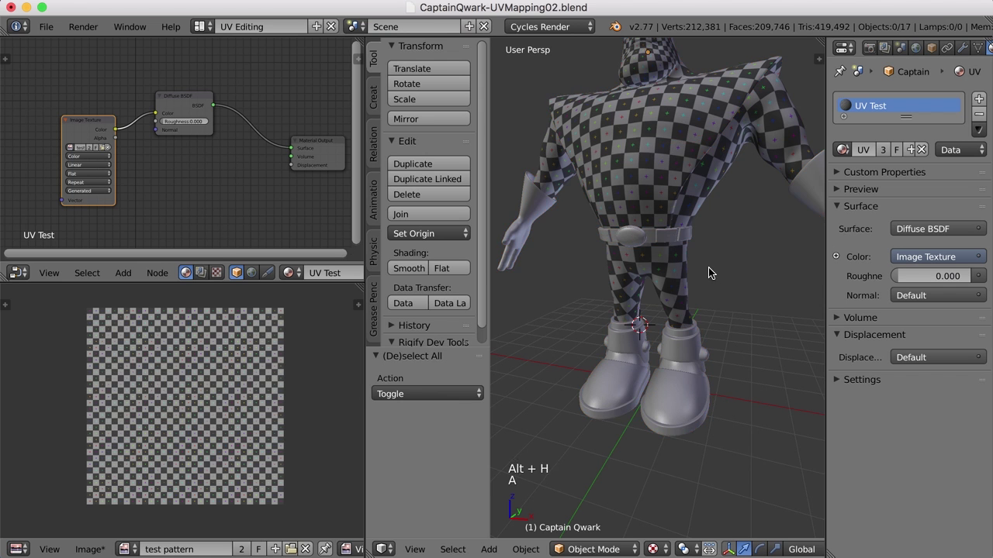
middle_click_drag(709, 271, 735, 347, "shift")
scroll(685, 343, "down", 1)
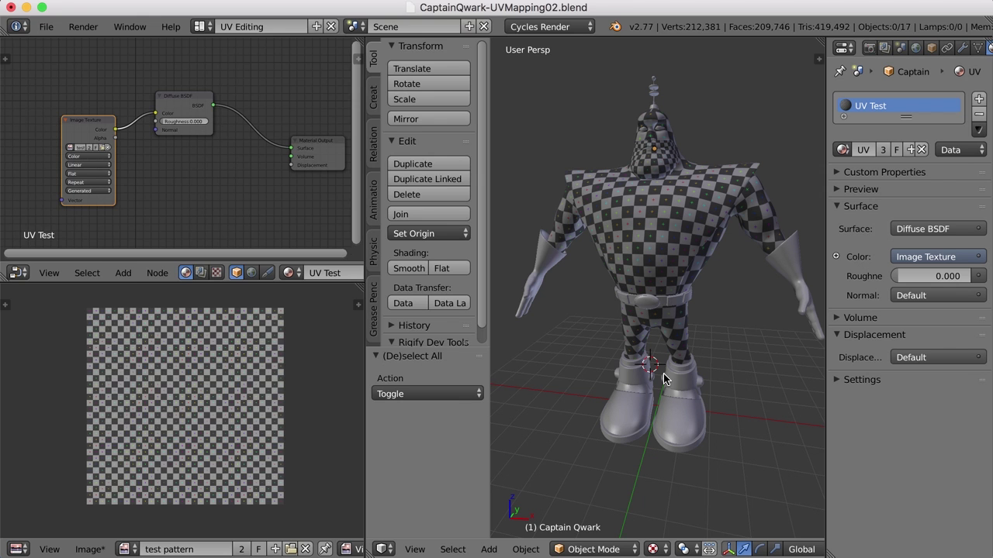
key("super+Tab")
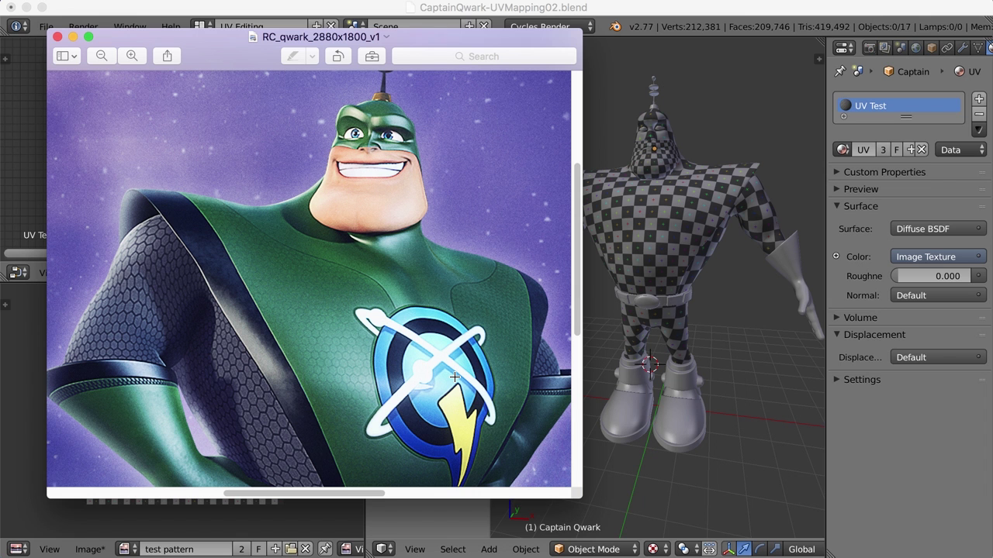
- Bring the Blender window back in front of the reference image
left_click(877, 456)
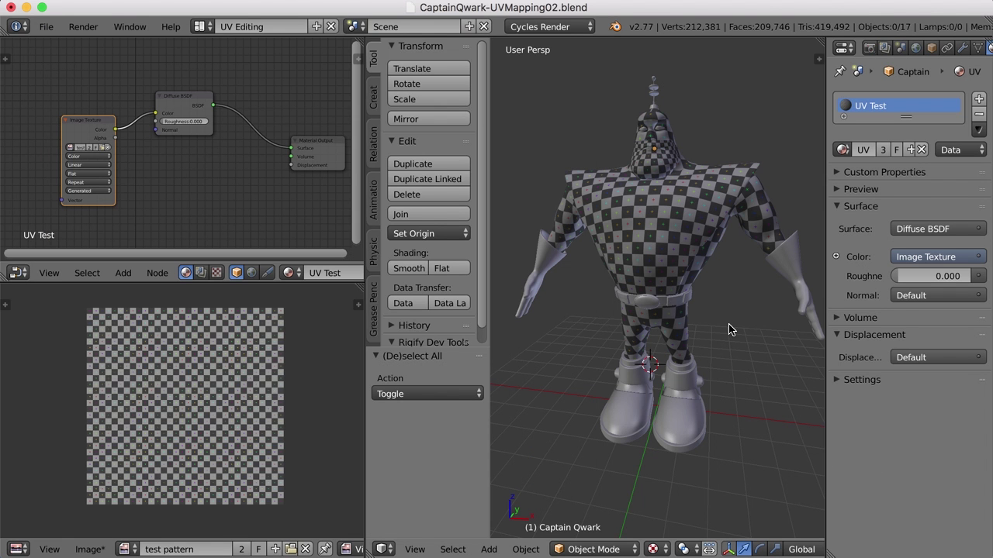